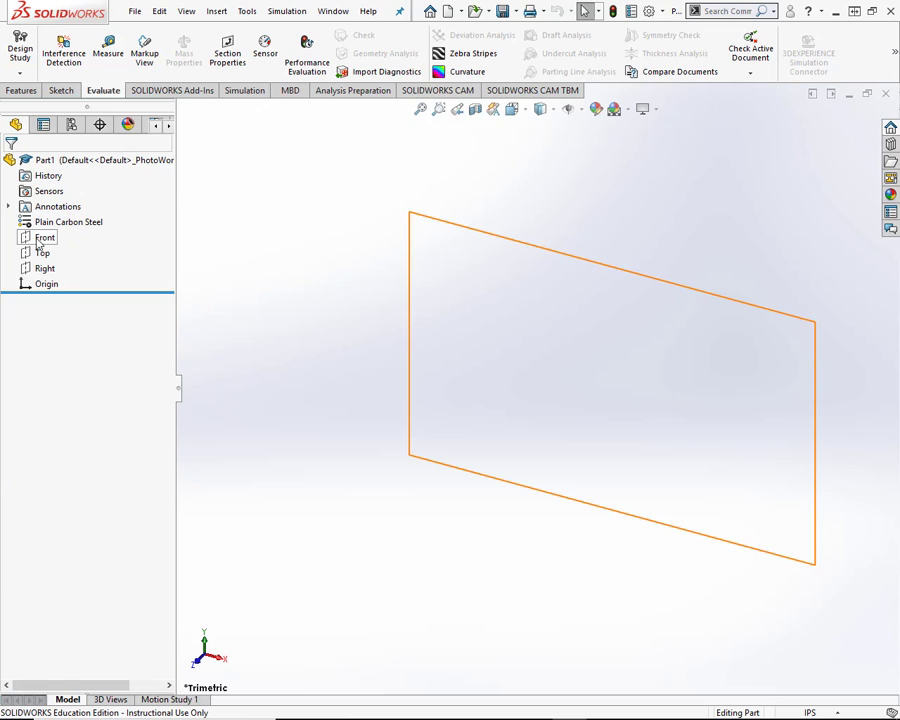
Start a sketch on the Front plane and draw a circle of about 1.64 in radius centred on the origin
left_click(40, 240)
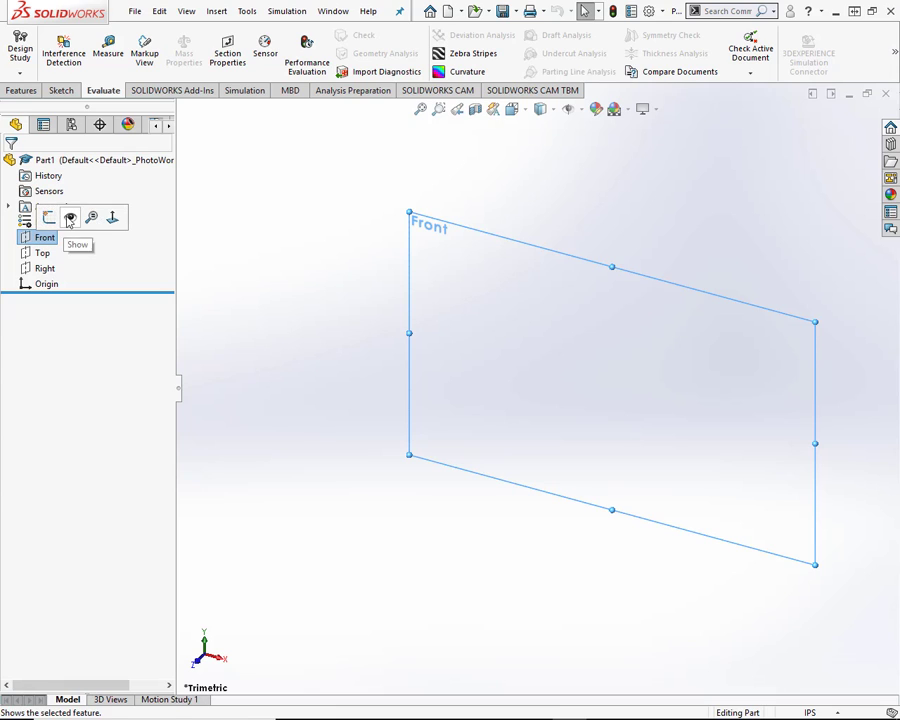
left_click(44, 217)
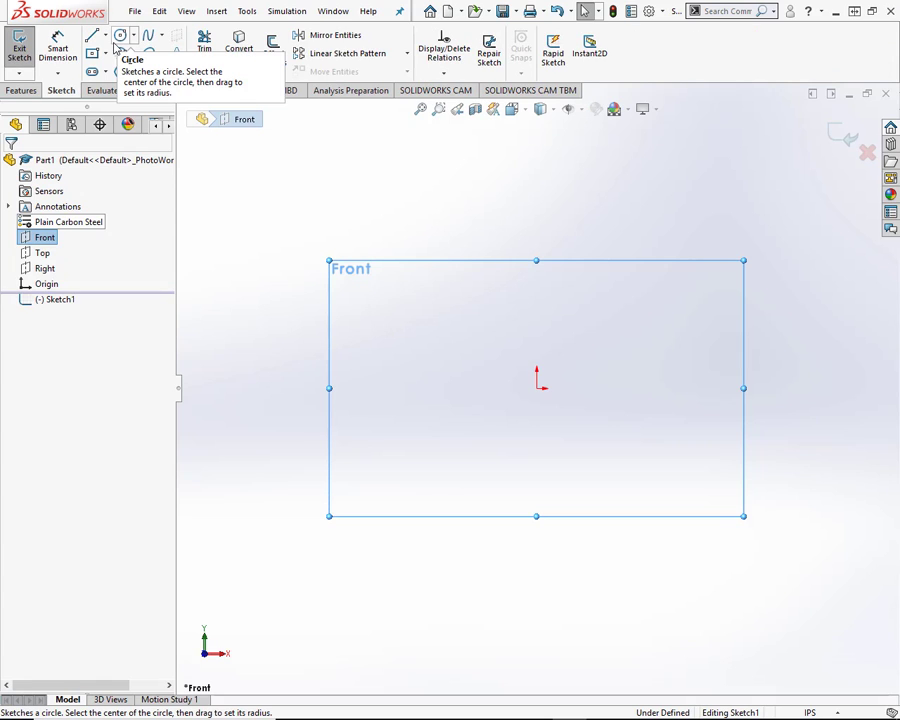
left_click(120, 35)
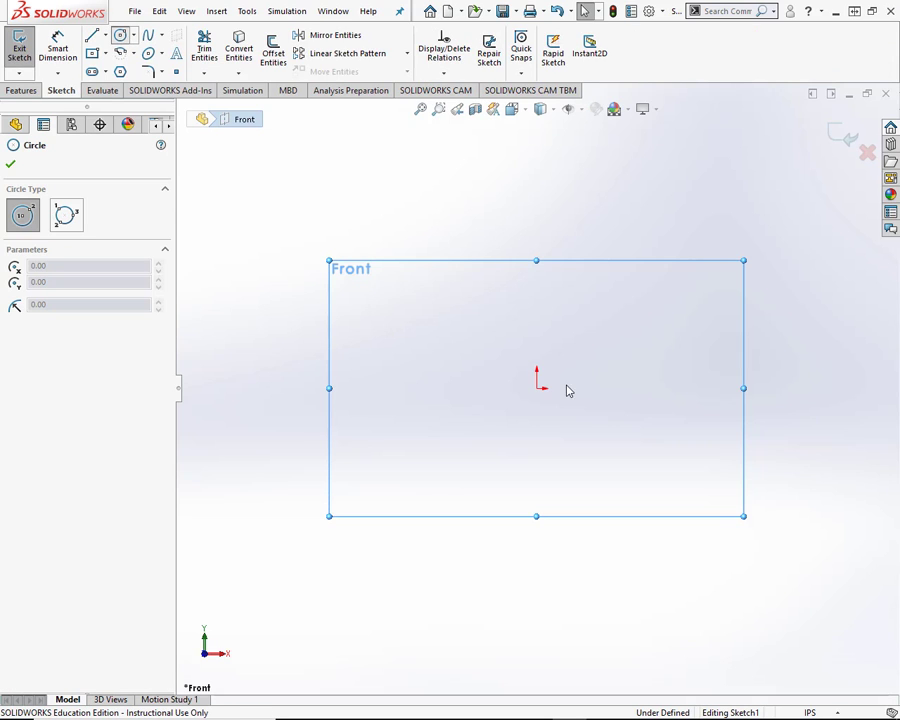
left_click(536, 388)
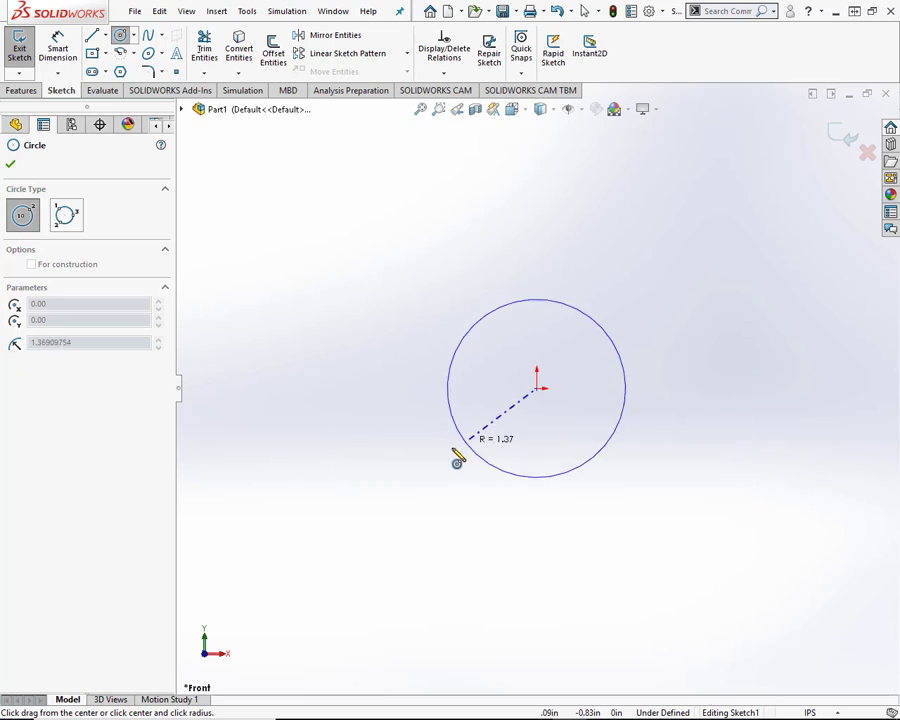
left_click(452, 447)
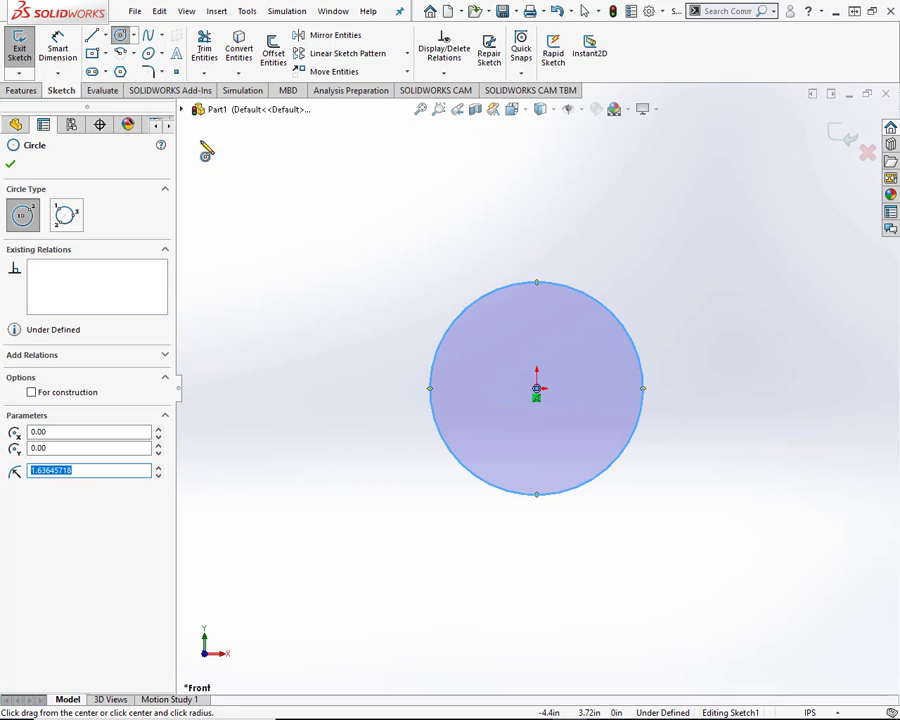
Dimension the circle's diameter and set it to 1 in
left_click(57, 46)
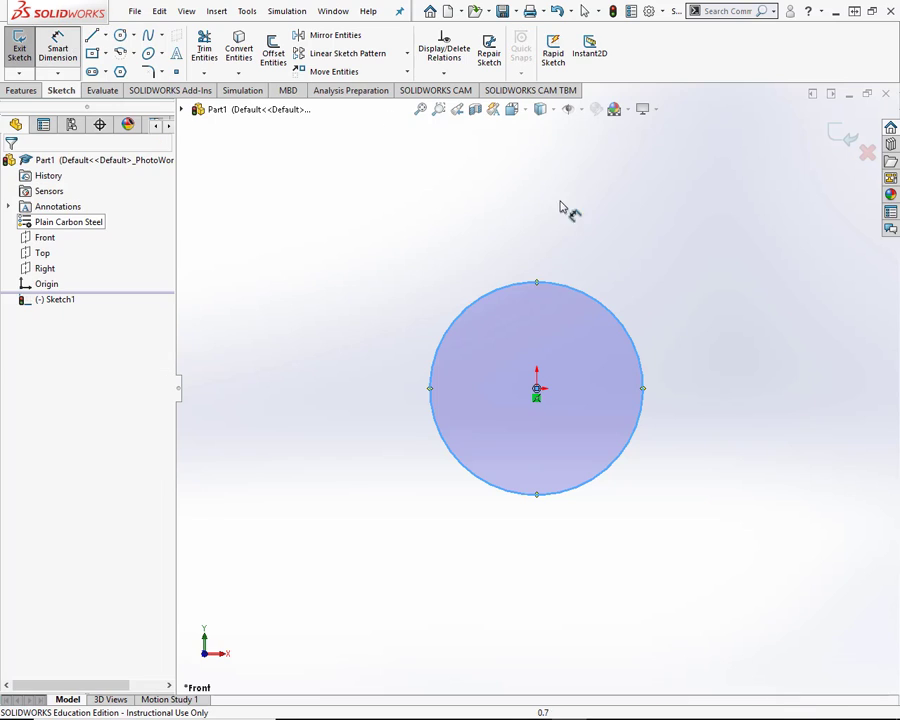
left_click(507, 286)
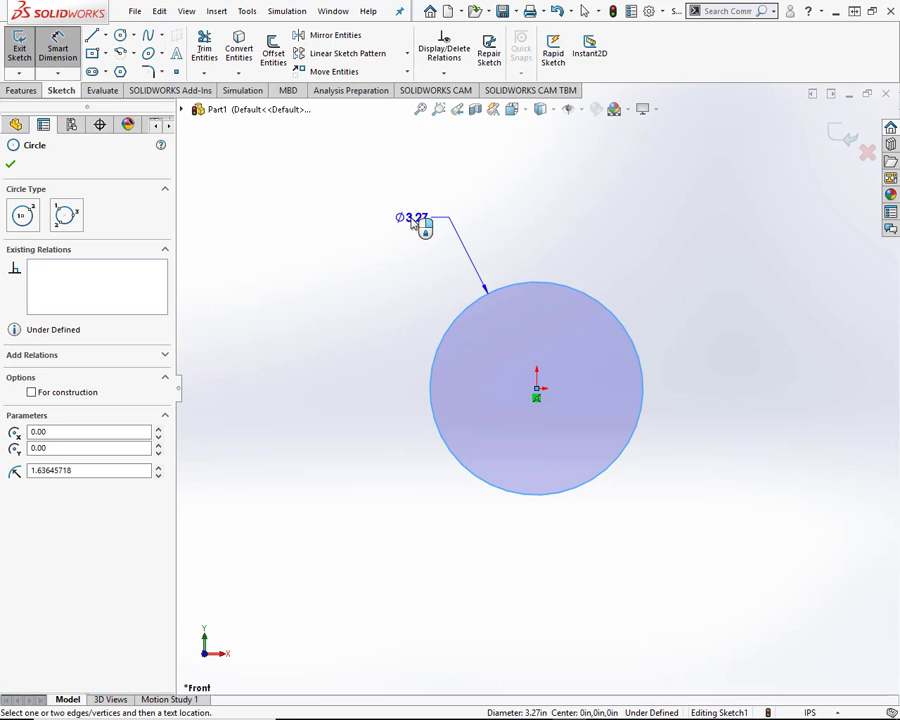
left_click(412, 222)
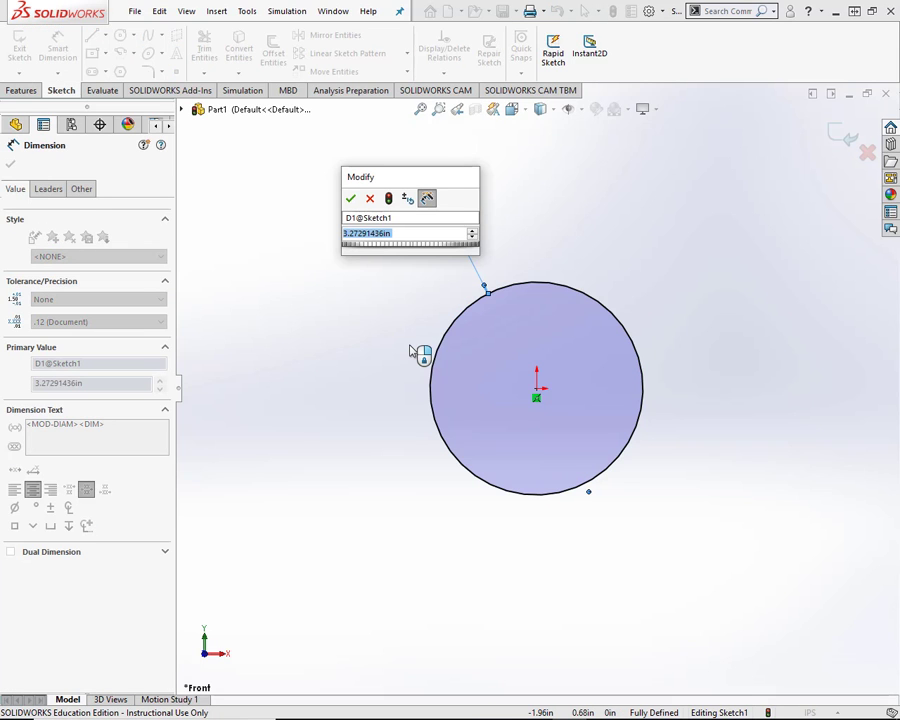
type("1")
key("Return")
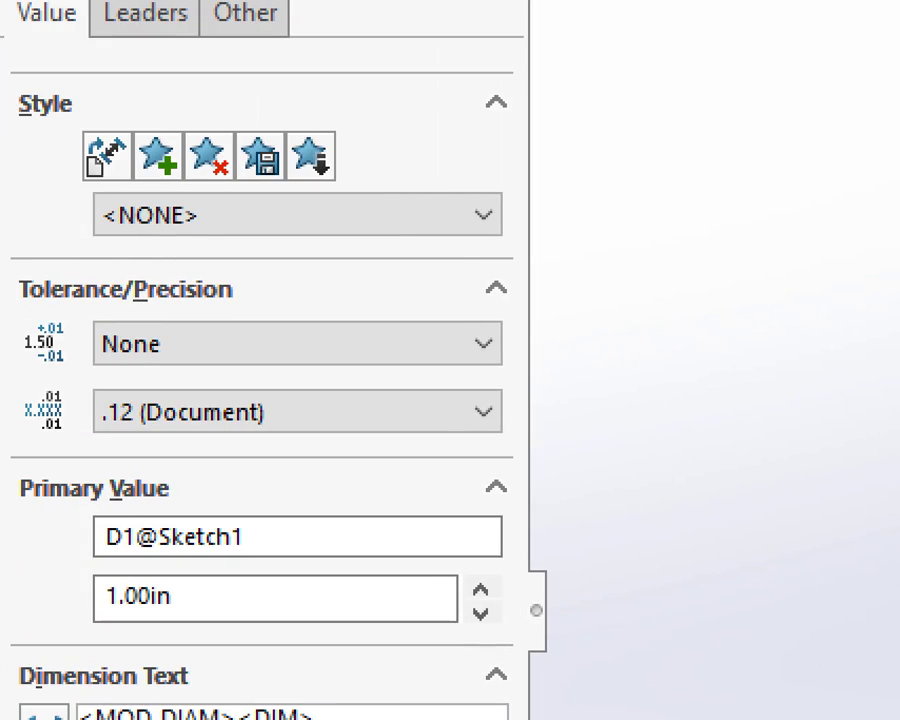
left_click(23, 276)
mouse_move(277, 516)
left_mouse_down()
mouse_move(205, 501)
mouse_move(88, 500)
mouse_move(74, 552)
mouse_move(271, 593)
mouse_move(283, 518)
left_mouse_up()
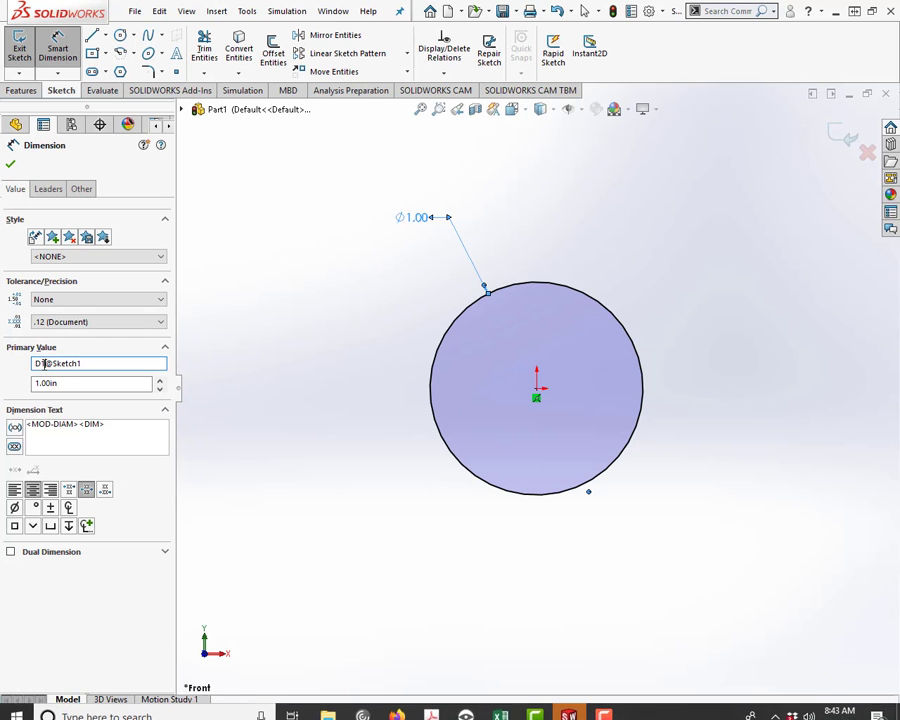
left_click_drag(44, 364, 34, 366)
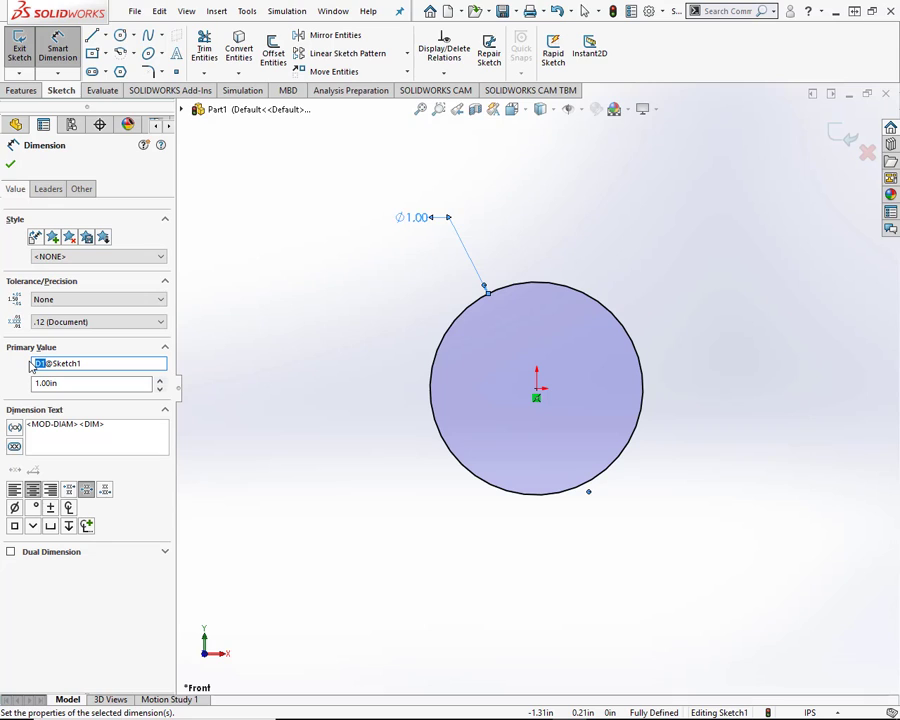
type("A")
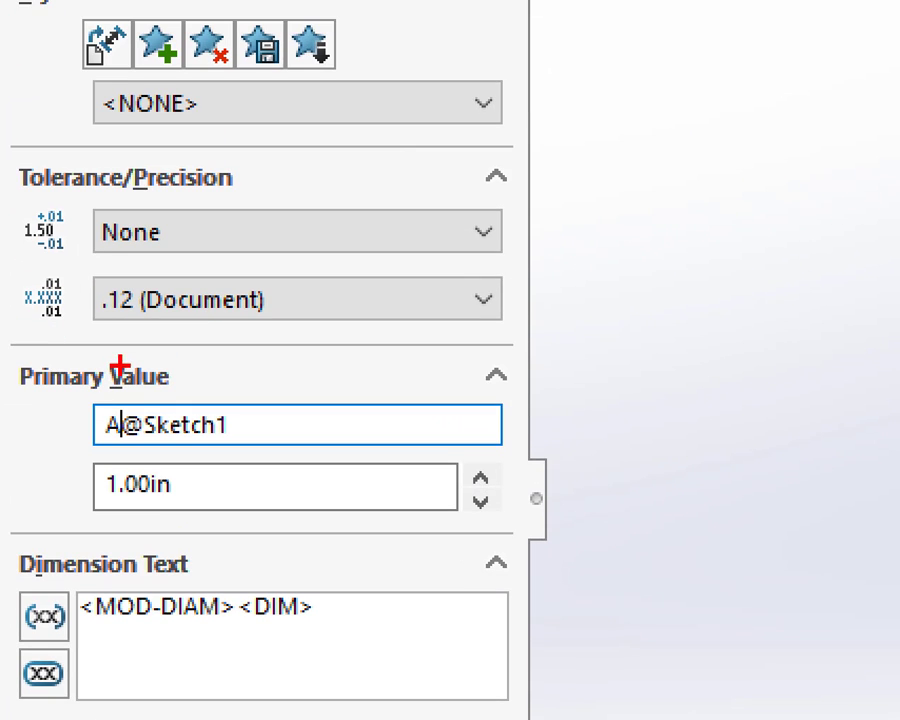
mouse_move(249, 380)
left_mouse_down()
mouse_move(33, 390)
mouse_move(245, 450)
mouse_move(247, 402)
left_mouse_up()
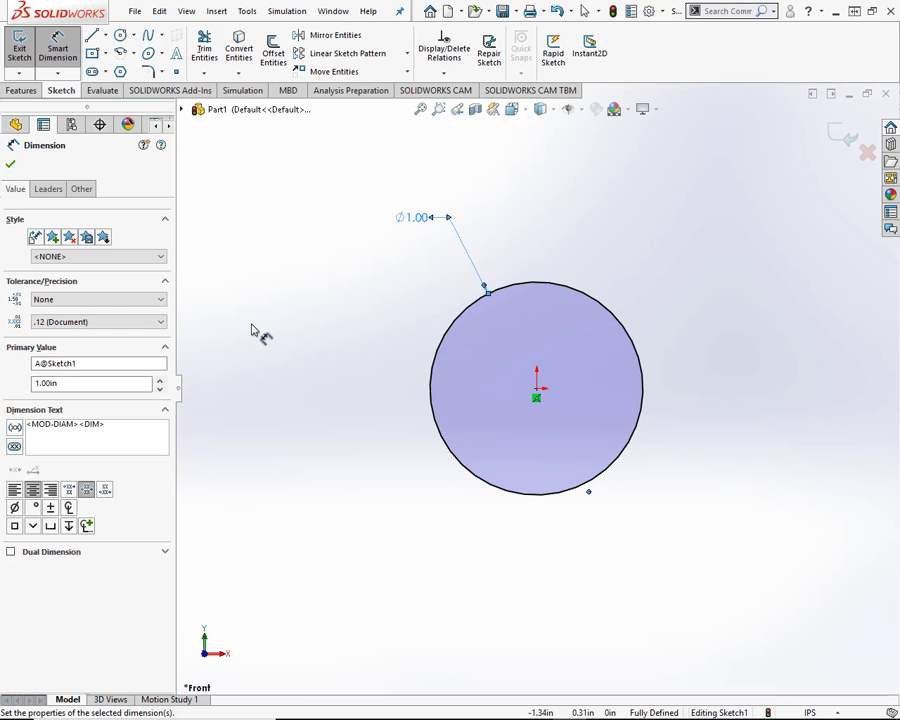
left_click(259, 316)
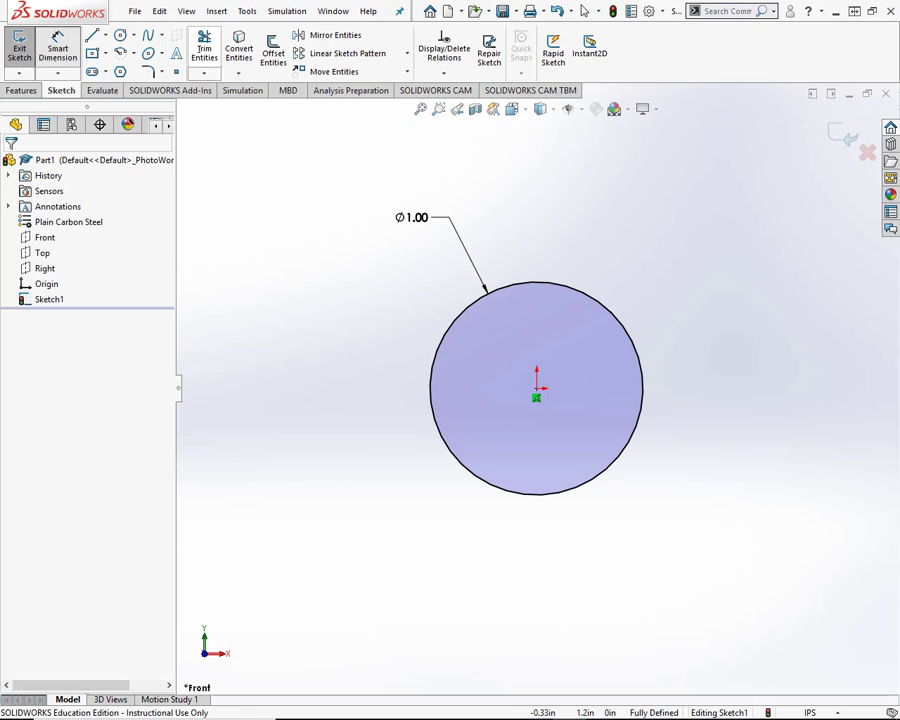
Extrude the circle as a blind boss to a depth of 3 in
left_click(22, 91)
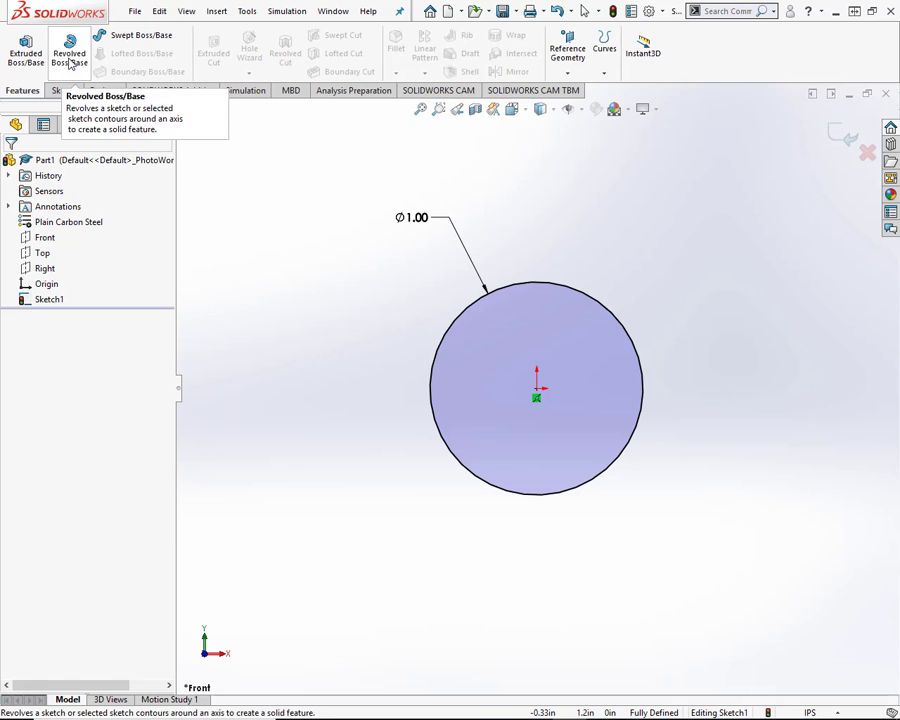
left_click(26, 50)
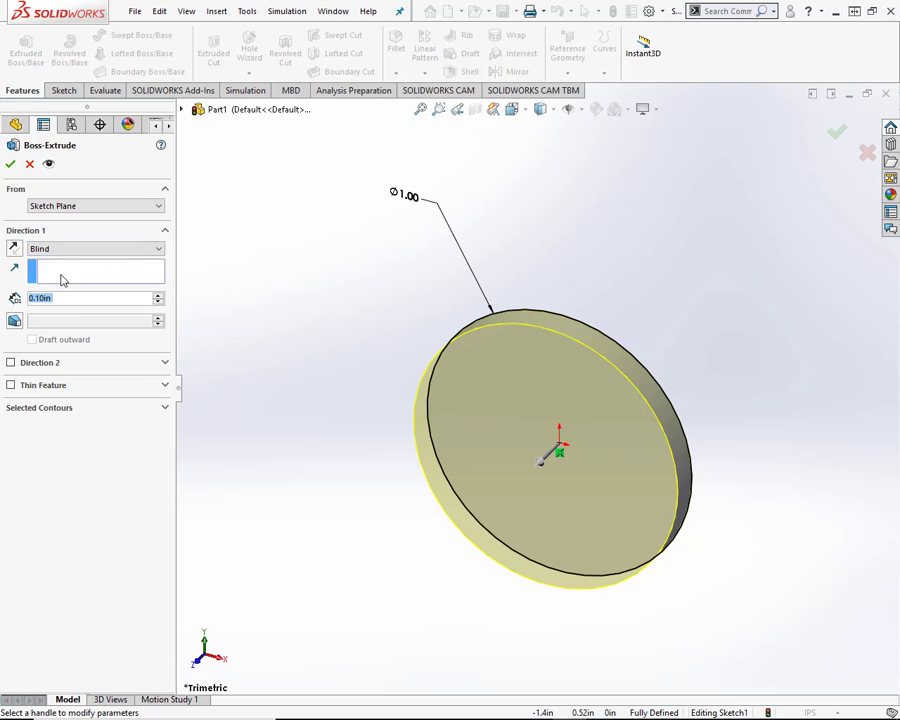
type("3")
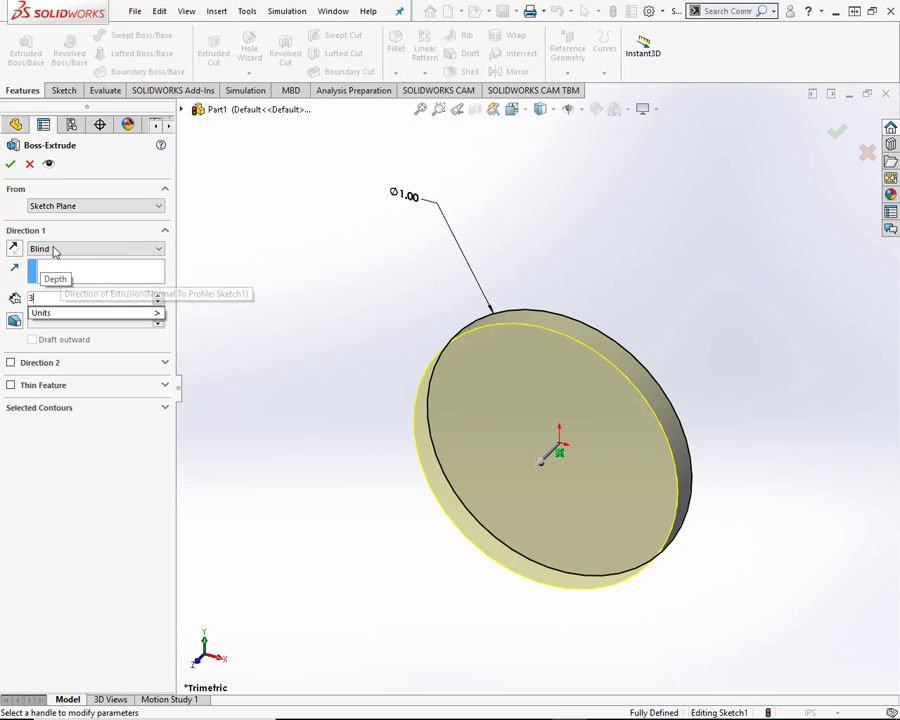
key("Return")
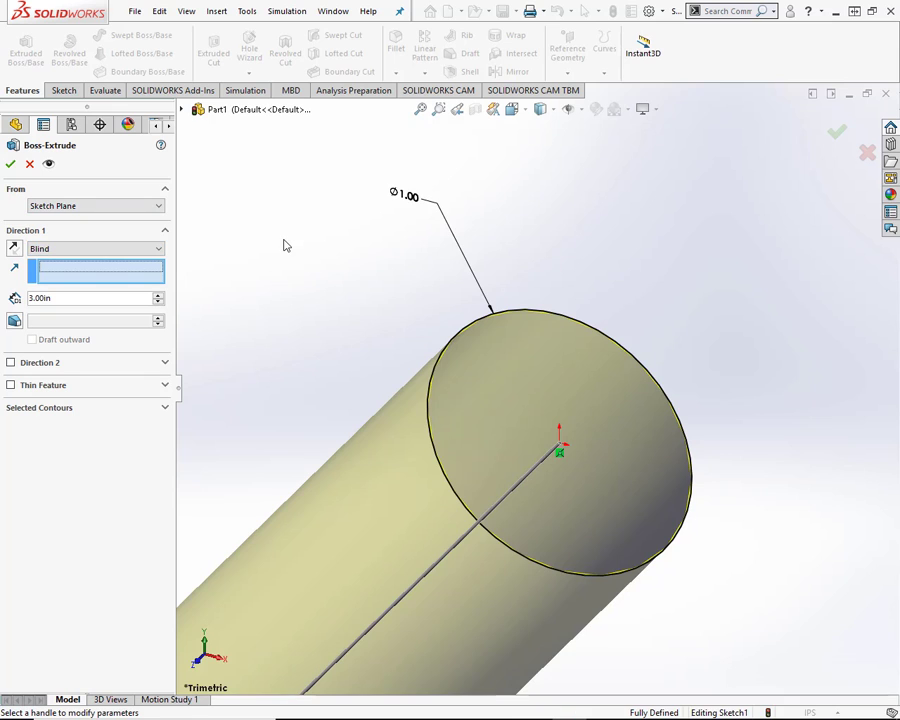
left_click(10, 164)
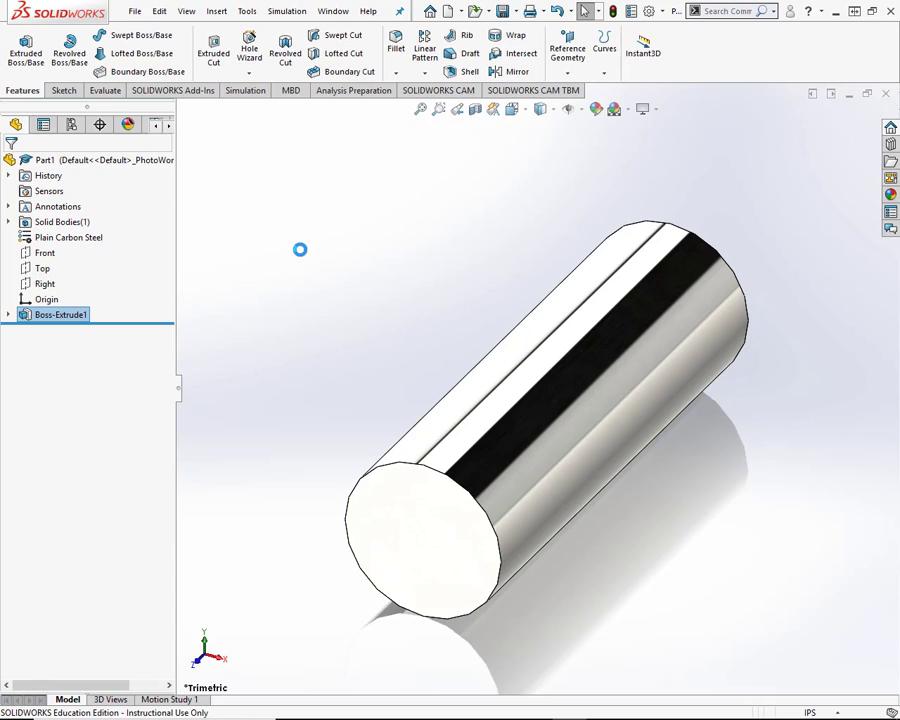
Display the extrusion's dimensions and examine the name of its length dimension
left_click(55, 318)
key("F2")
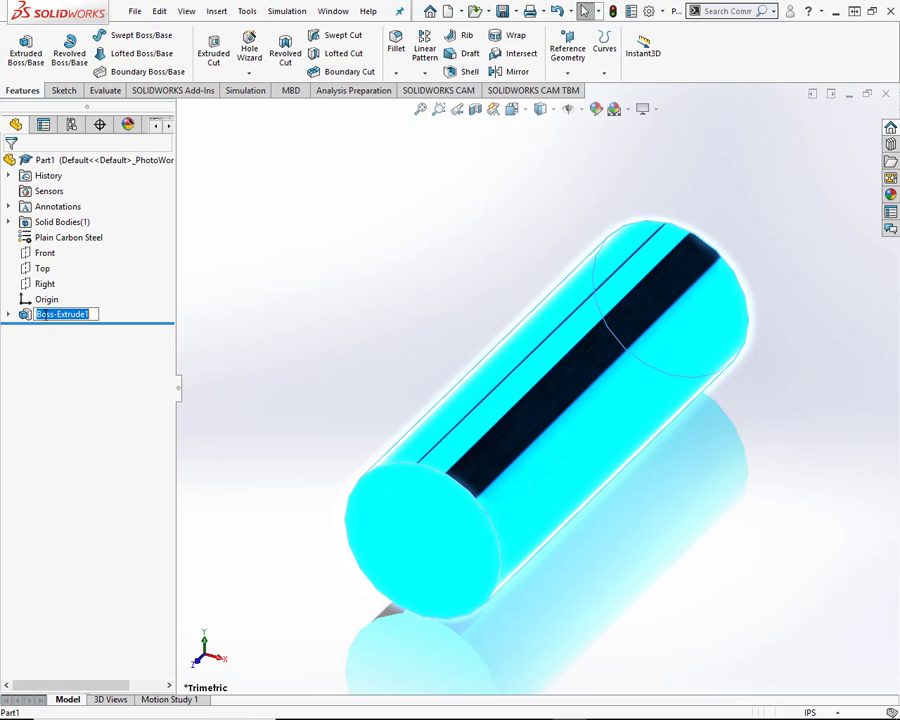
double_click(24, 316)
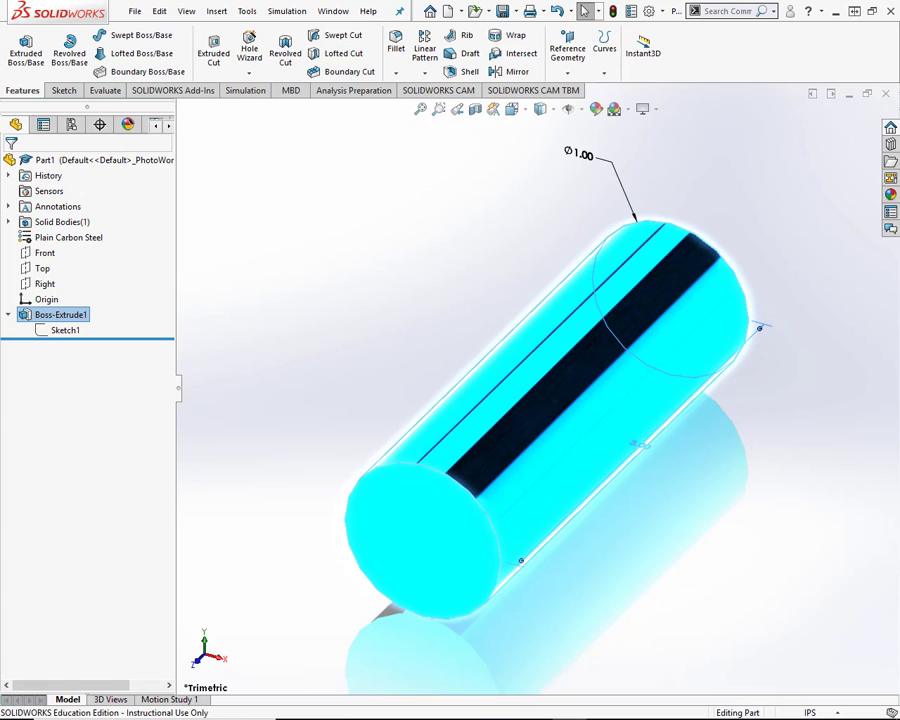
left_click(760, 335)
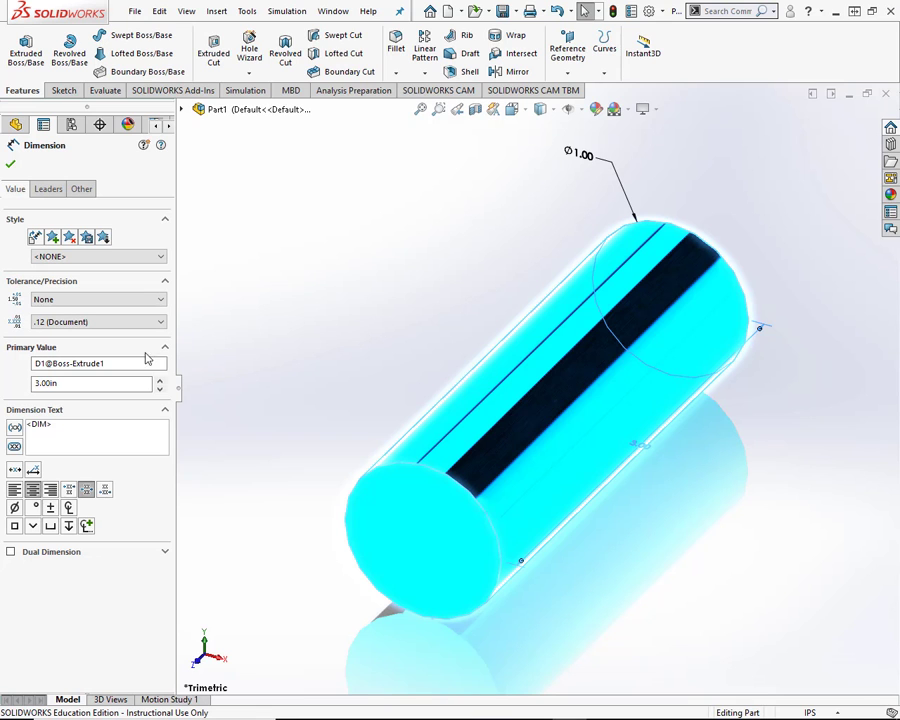
left_click(53, 364)
key("ctrl+1")
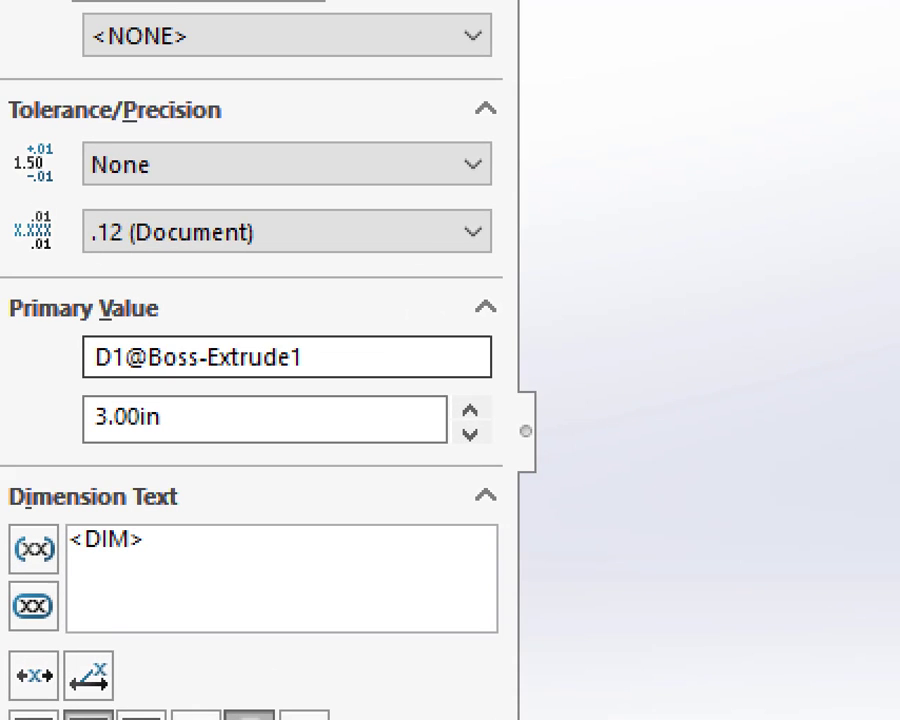
left_click(110, 363)
mouse_move(133, 334)
left_mouse_down()
mouse_move(92, 331)
mouse_move(78, 340)
mouse_move(76, 382)
mouse_move(305, 389)
mouse_move(314, 345)
mouse_move(245, 318)
mouse_move(100, 326)
left_mouse_up()
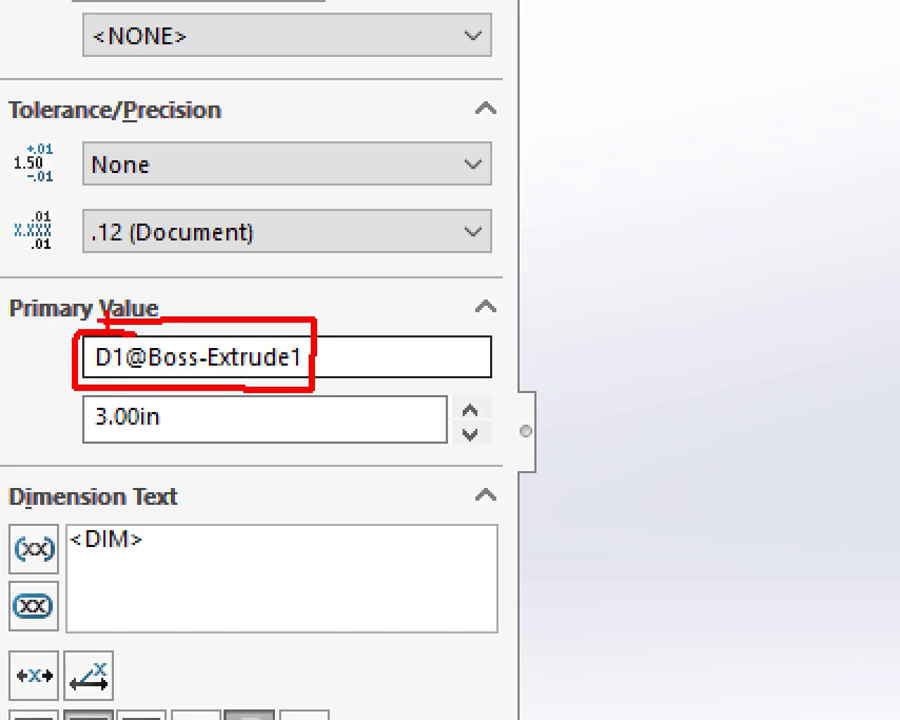
key("Escape")
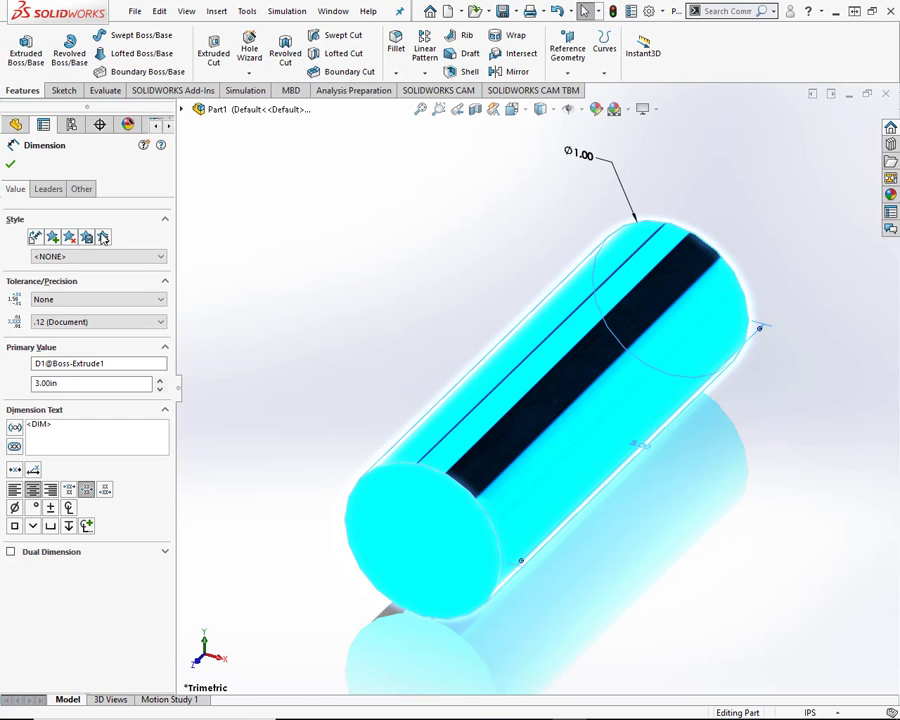
left_click(235, 281)
key("ctrl+1")
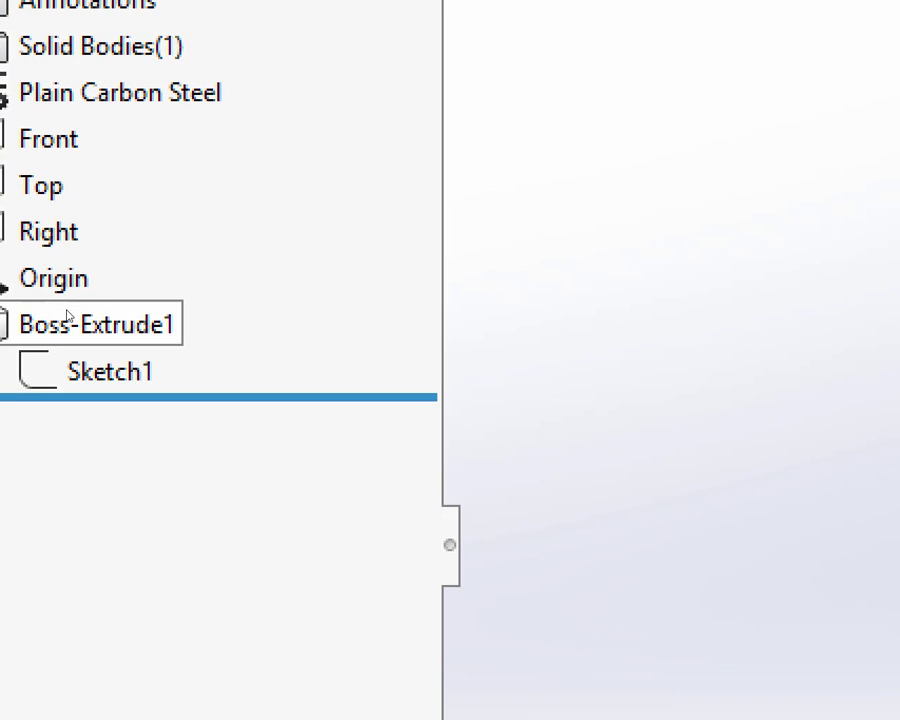
left_click(108, 306)
mouse_move(109, 306)
left_mouse_down()
mouse_move(32, 308)
mouse_move(34, 323)
mouse_move(216, 338)
mouse_move(224, 292)
left_mouse_up()
key("Escape")
left_click(55, 316)
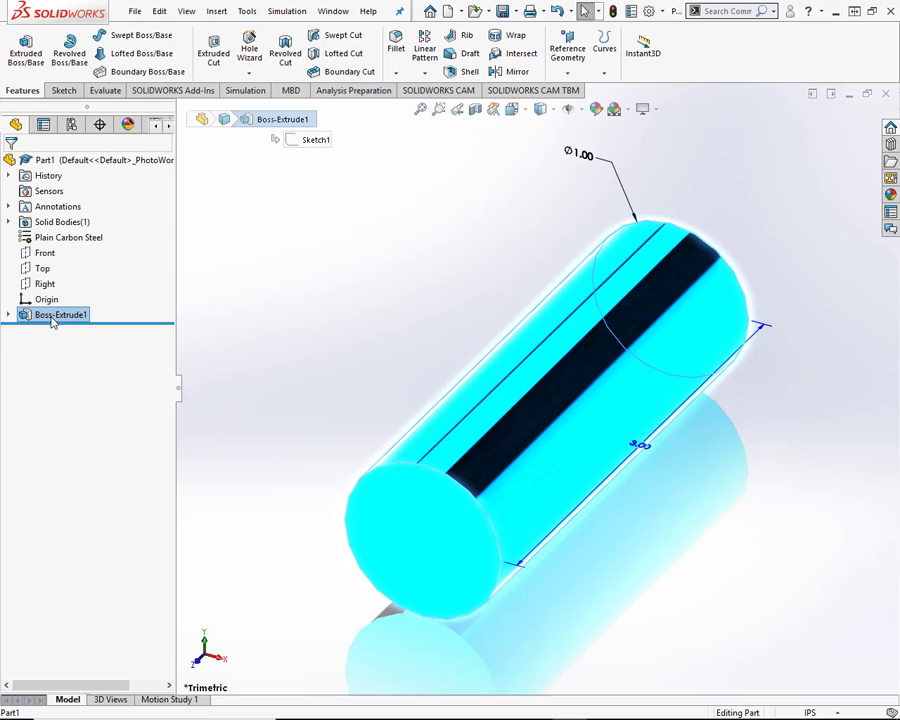
left_click(756, 331)
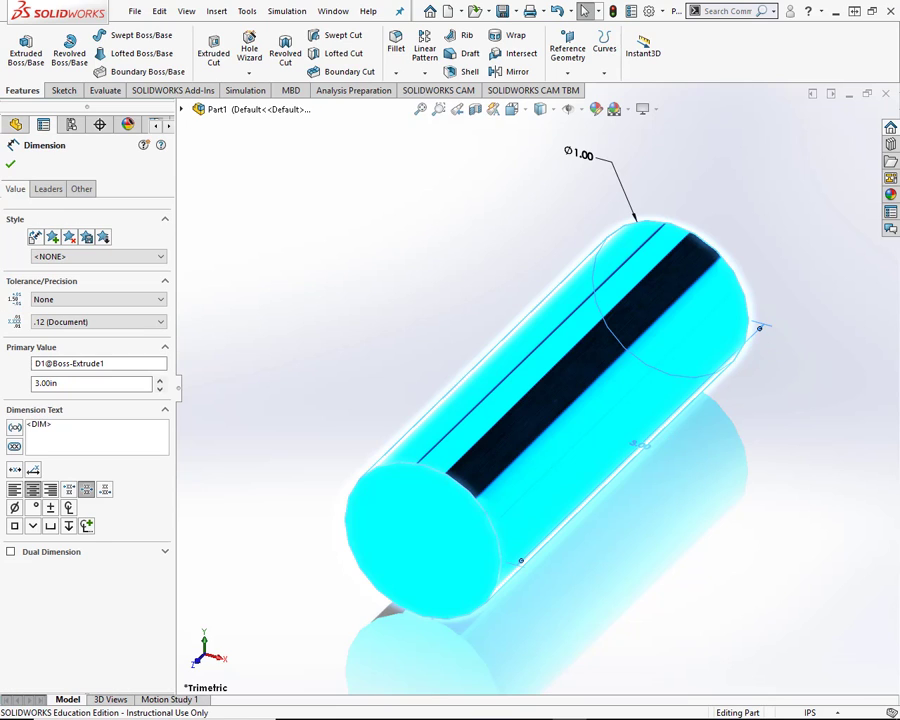
double_click(44, 363)
type("L")
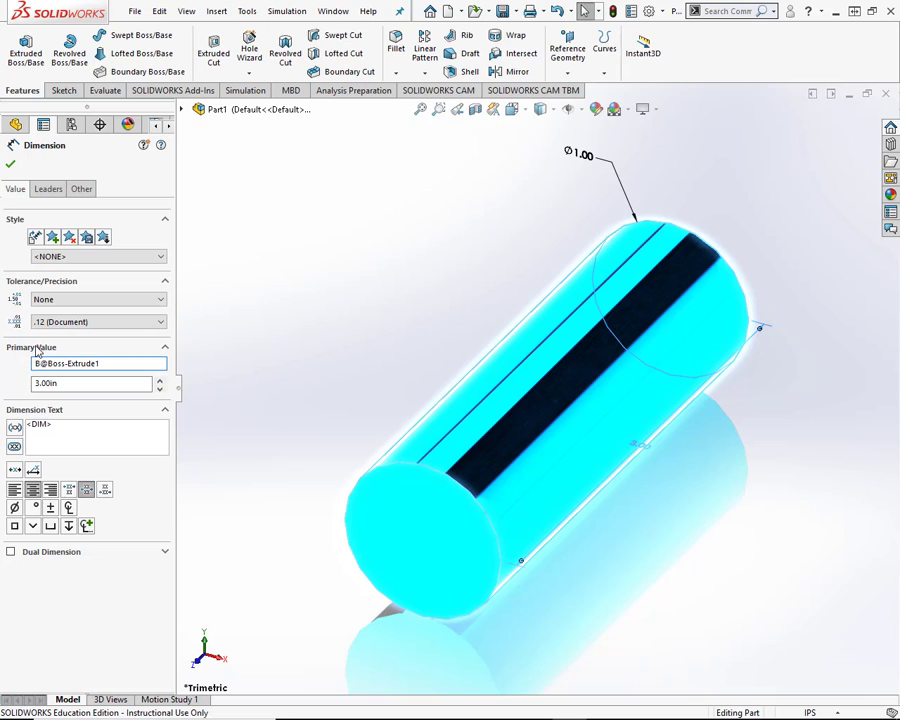
left_click(205, 357)
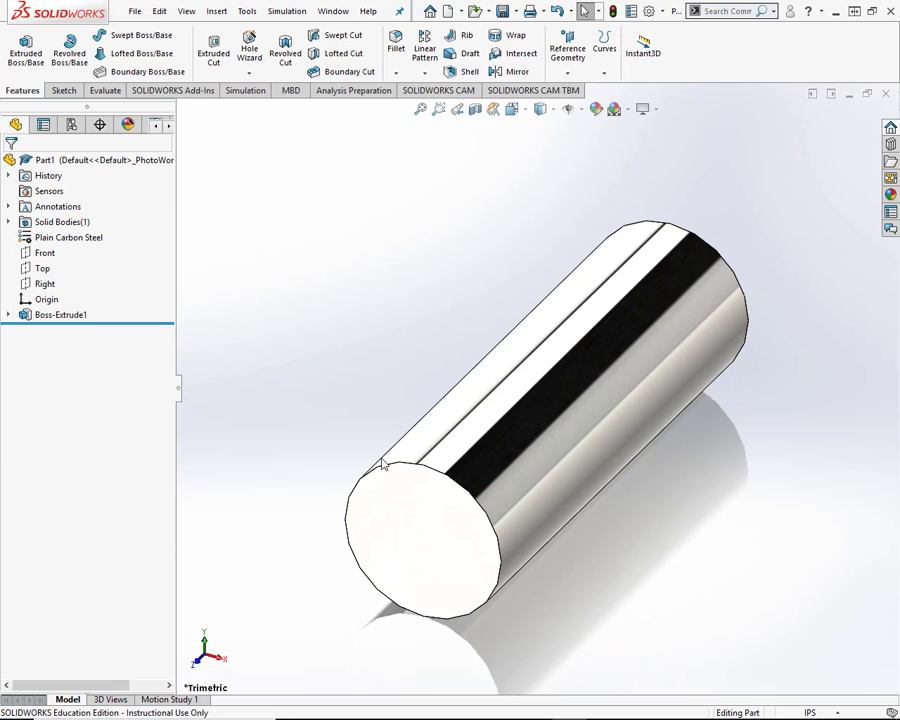
Start a sketch on the cylinder's front end face and draw a circle of about 0.23 in radius centred on the origin
left_click(390, 520)
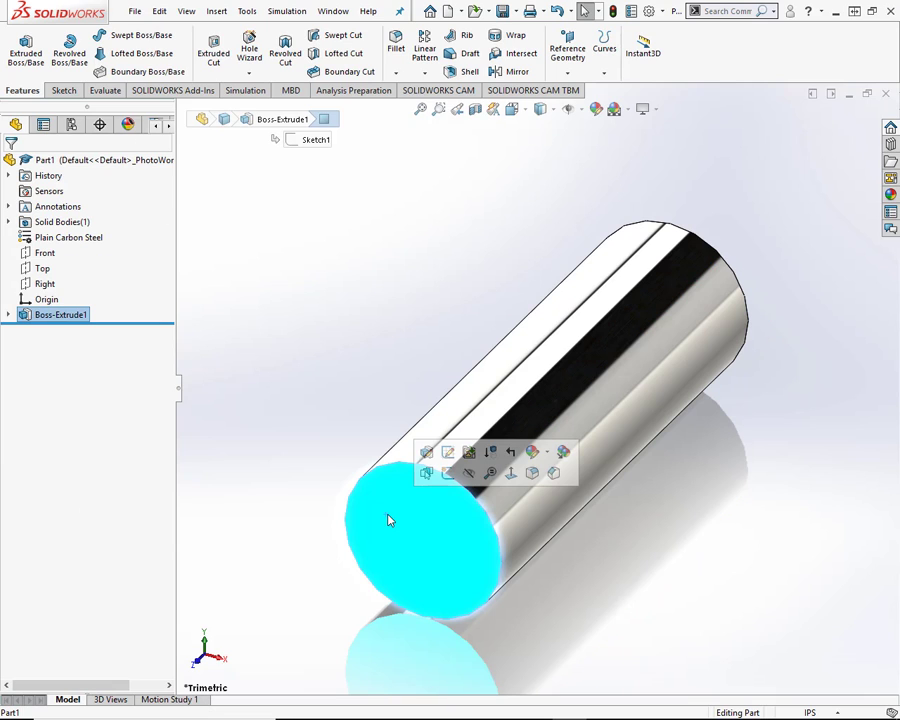
left_click(448, 481)
left_click(122, 36)
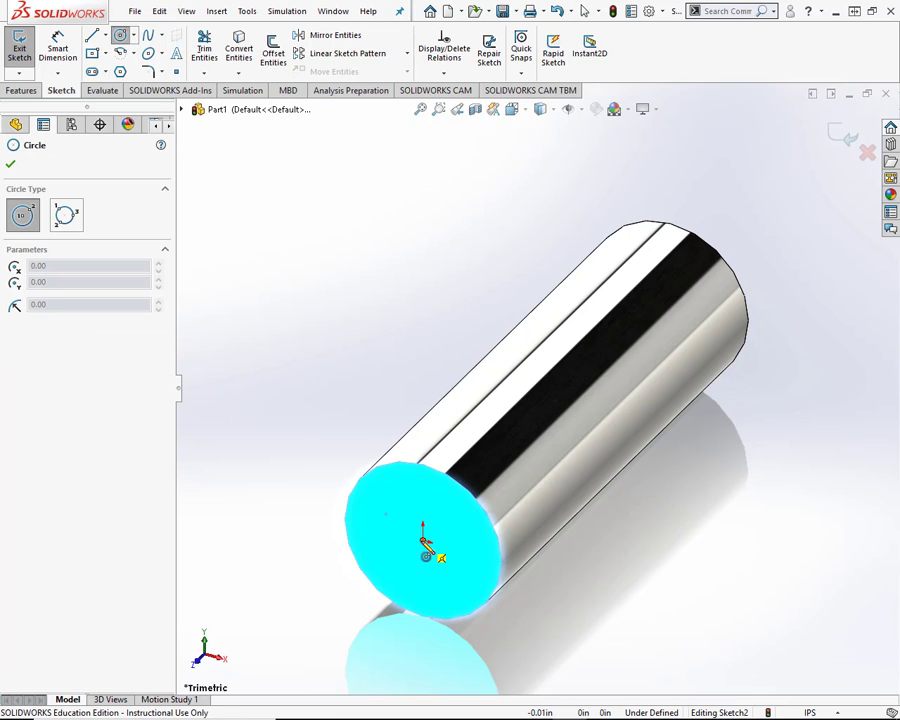
left_click(423, 541)
left_click(436, 591)
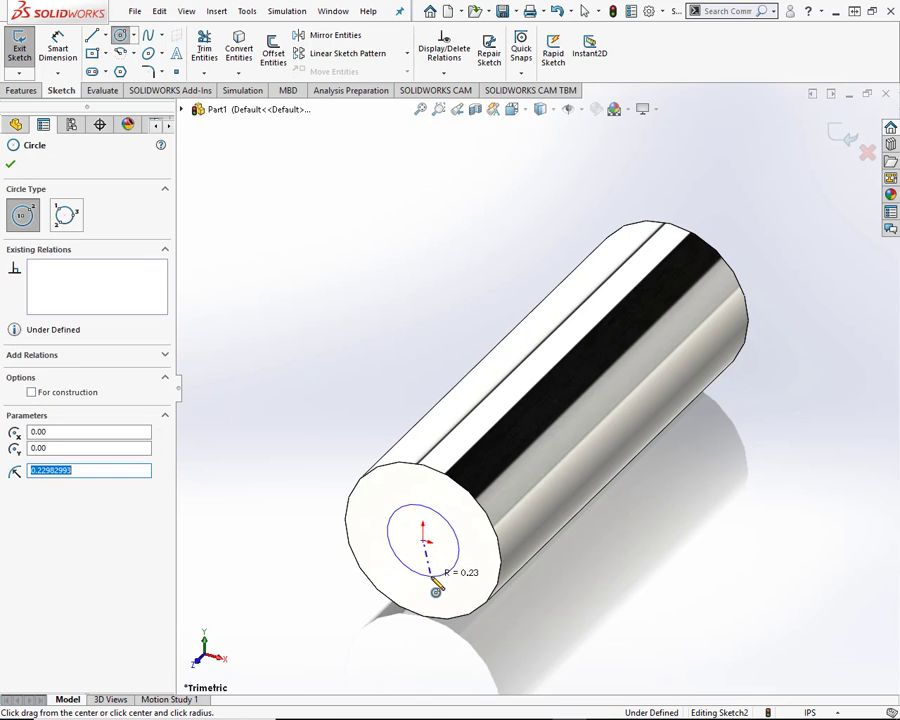
Dimension the diameter of the circle on the cylinder's end face and set it to 0.5 in
left_click(58, 50)
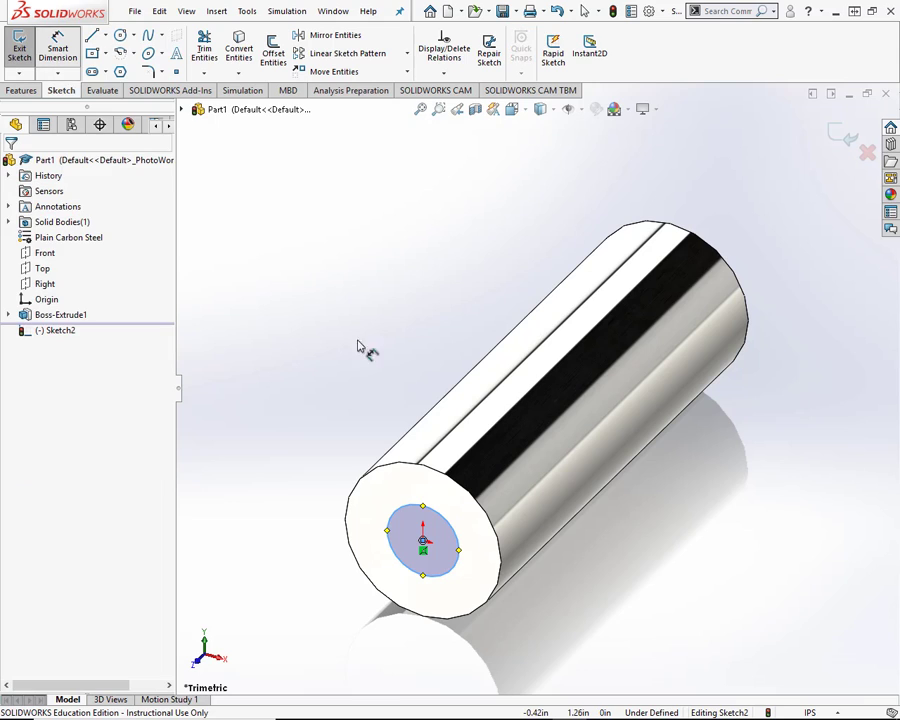
left_click(415, 505)
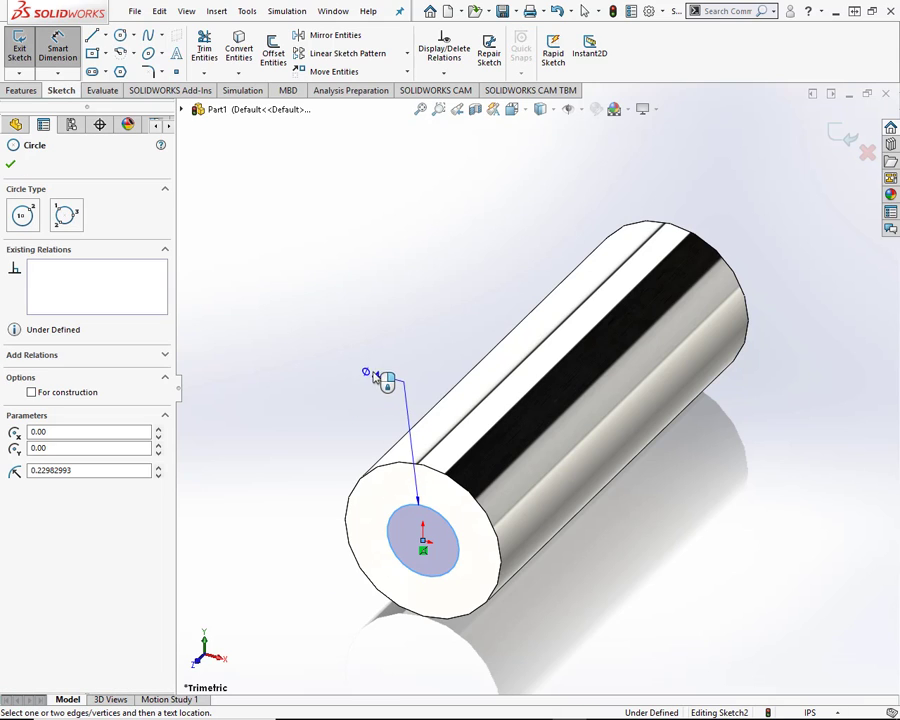
left_click(368, 375)
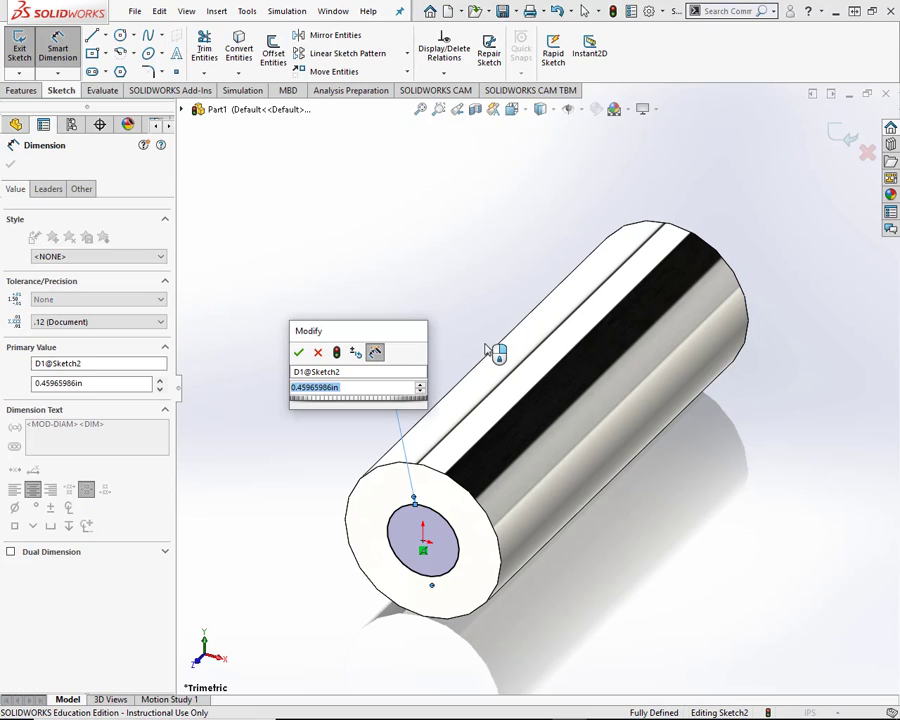
type(".5")
key("Return")
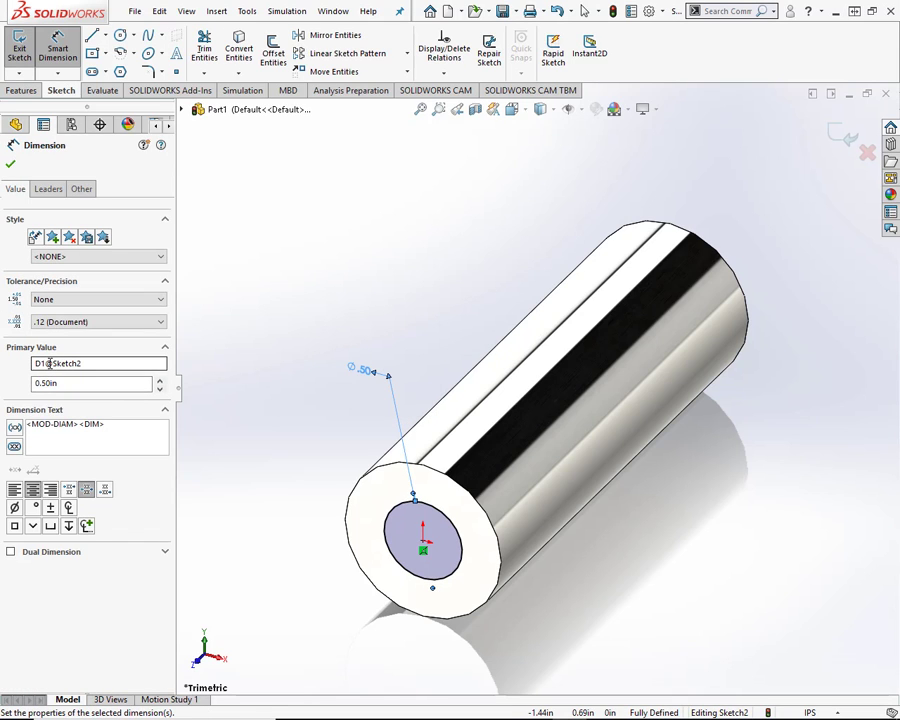
left_click_drag(47, 363, 29, 361)
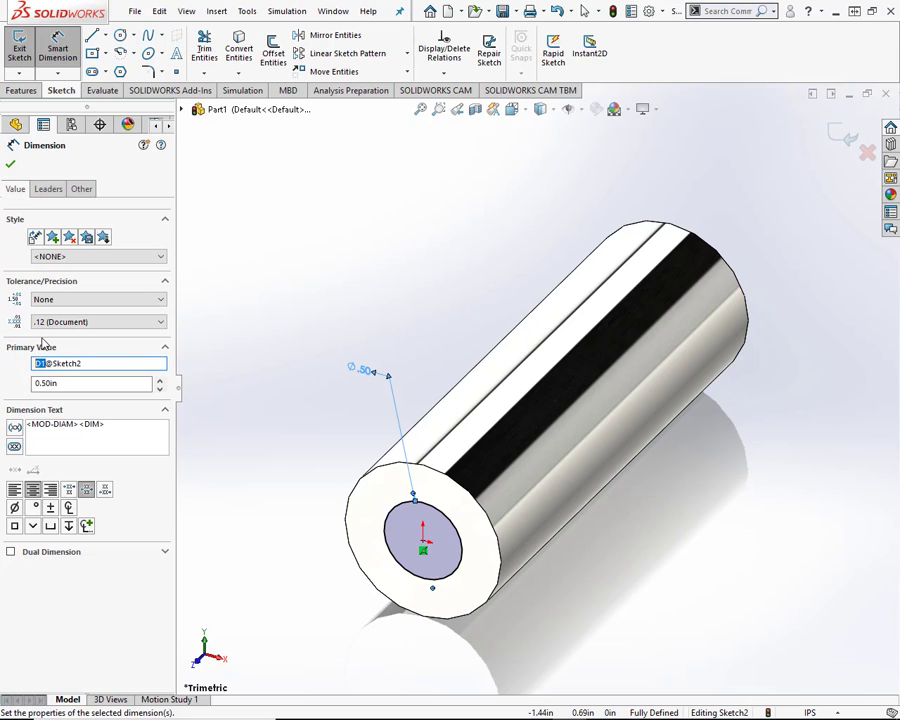
type("C")
key("ctrl+1")
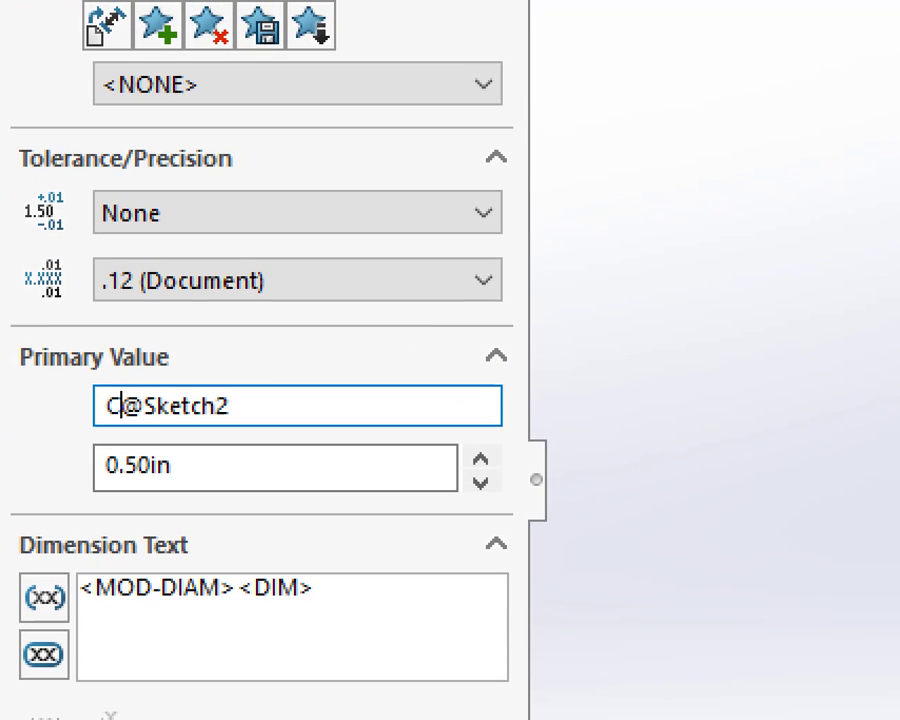
left_click(97, 341)
mouse_move(270, 361)
left_mouse_down()
mouse_move(57, 359)
mouse_move(56, 434)
mouse_move(267, 430)
mouse_move(265, 348)
left_mouse_up()
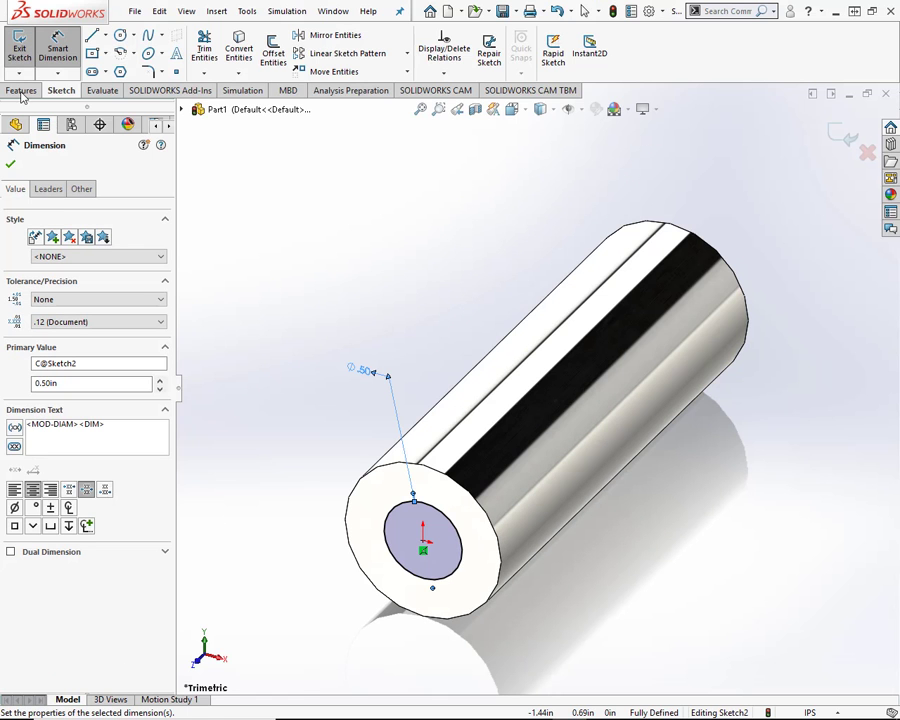
Cut-extrude the inner circle with the Through All end condition to bore the cylinder along its full length
left_click(22, 91)
left_click(213, 50)
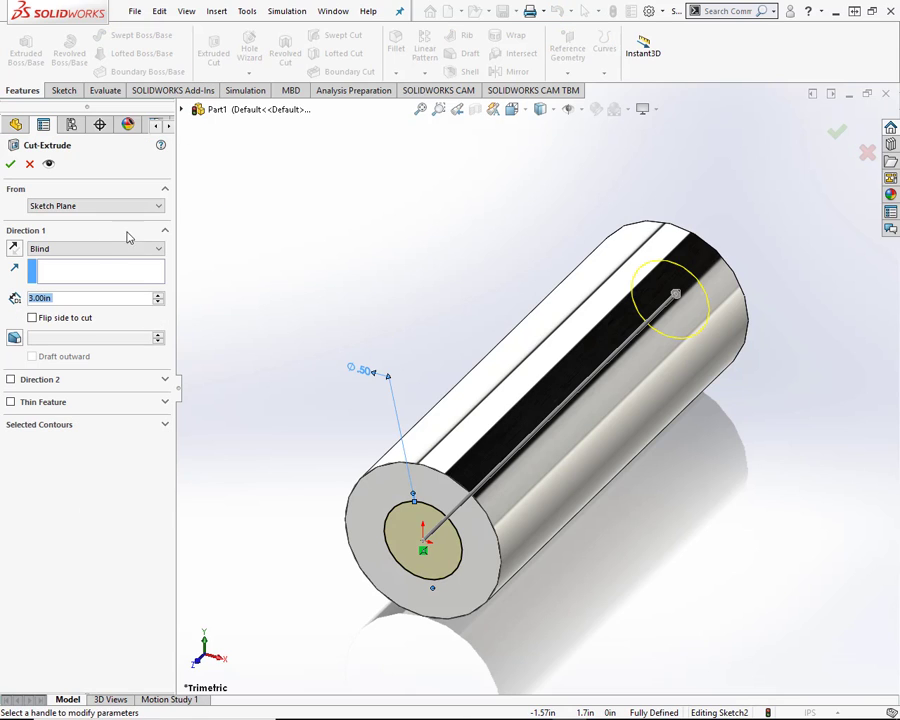
left_click(110, 249)
left_click(88, 265)
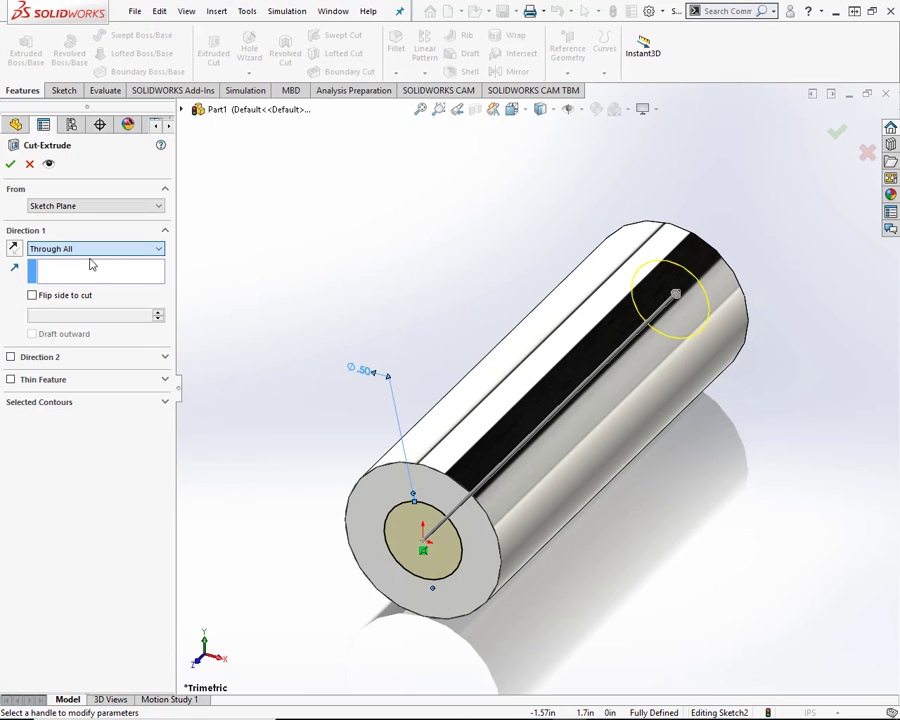
left_click(11, 165)
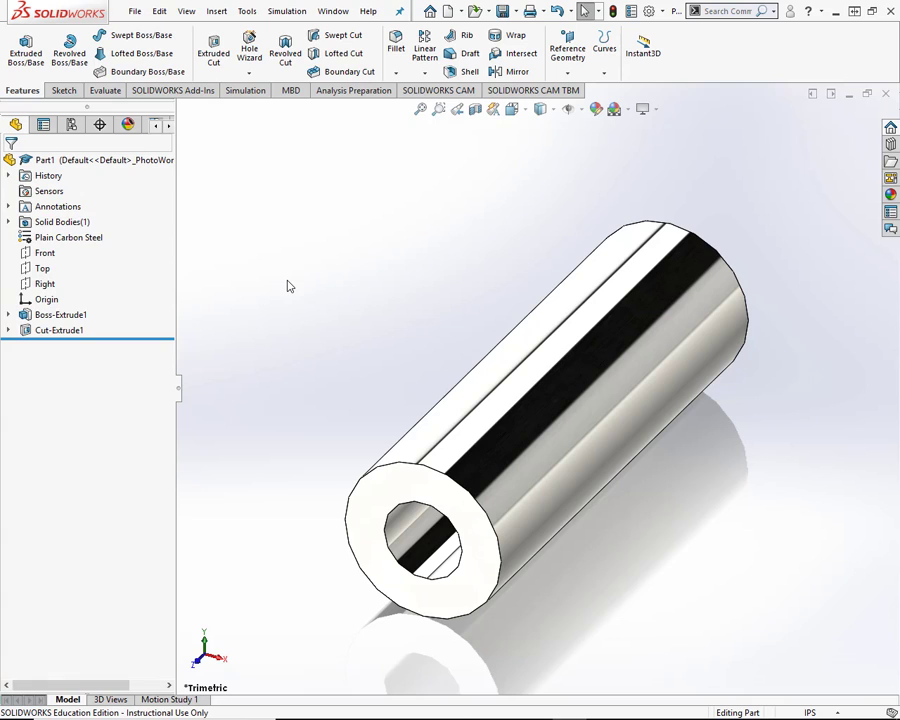
Start saving the part as a new file, entering Bushings as the file name and Bushing as the description
left_click(134, 11)
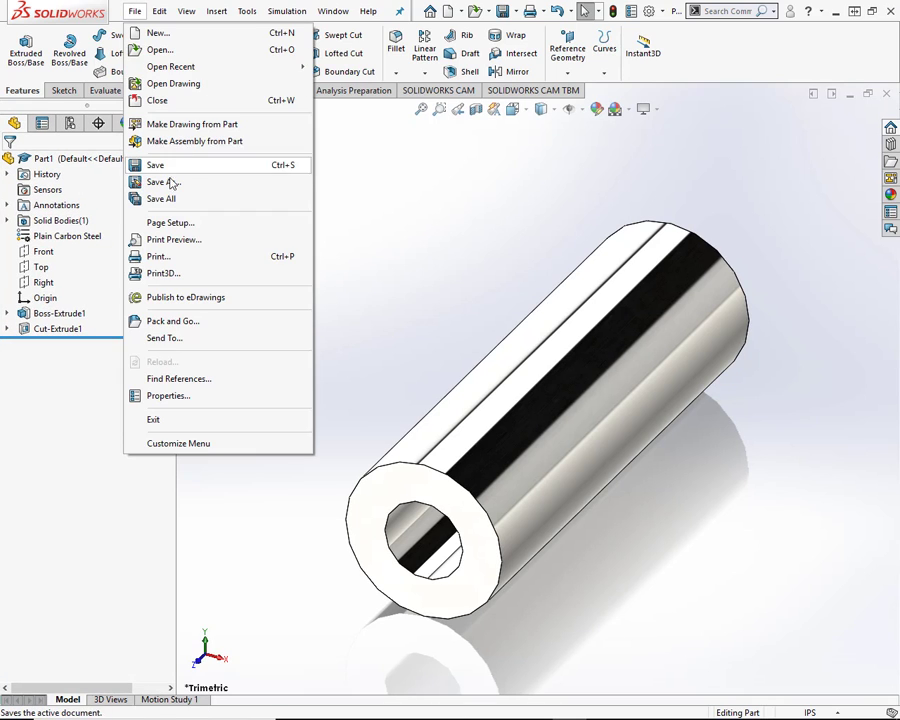
left_click(170, 183)
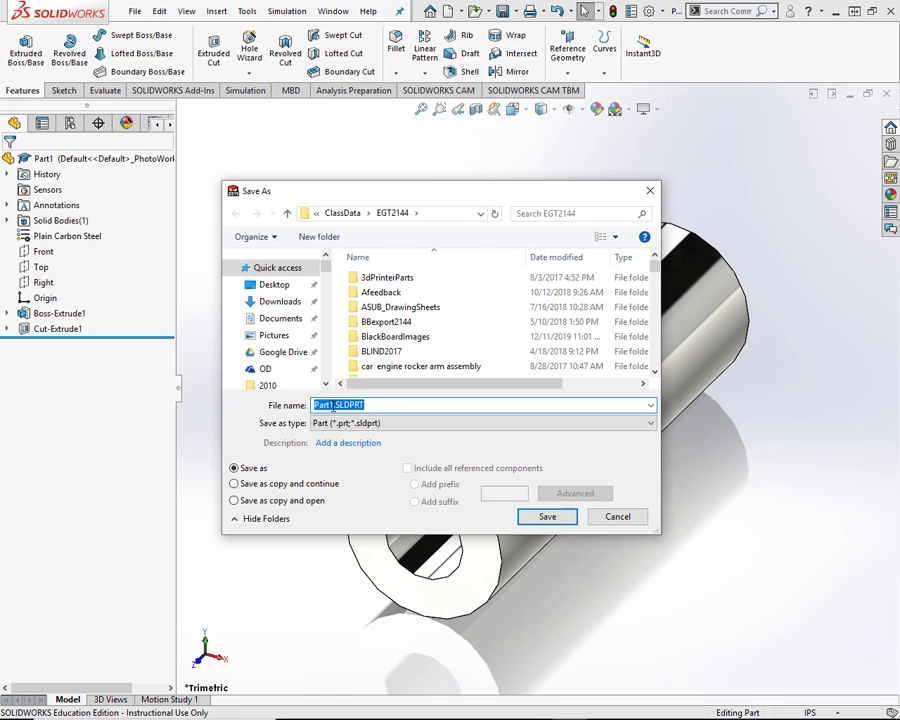
double_click(328, 405)
type("Bushings")
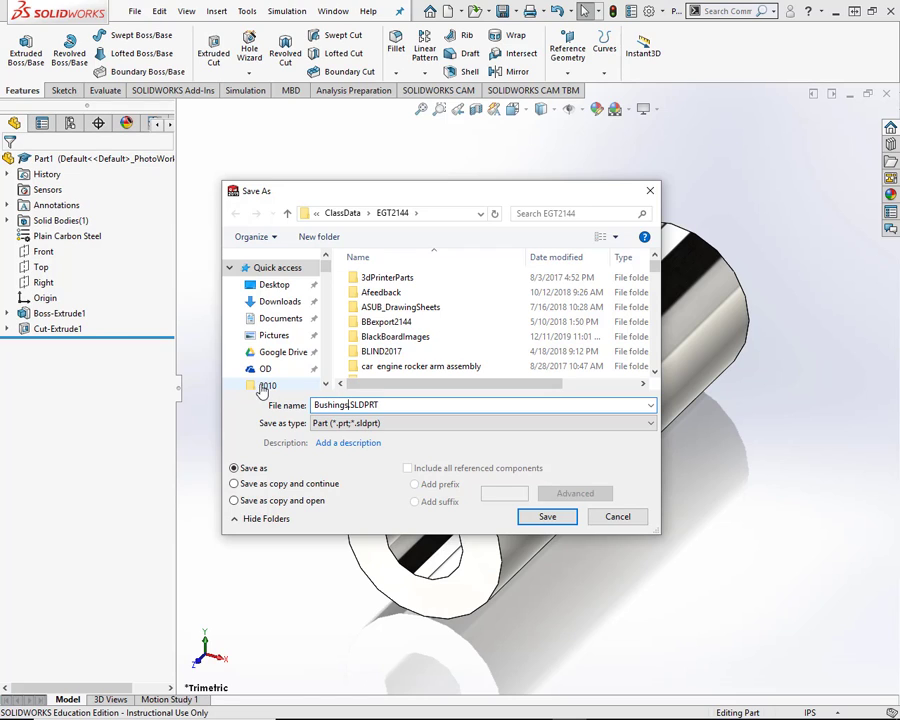
left_click(332, 446)
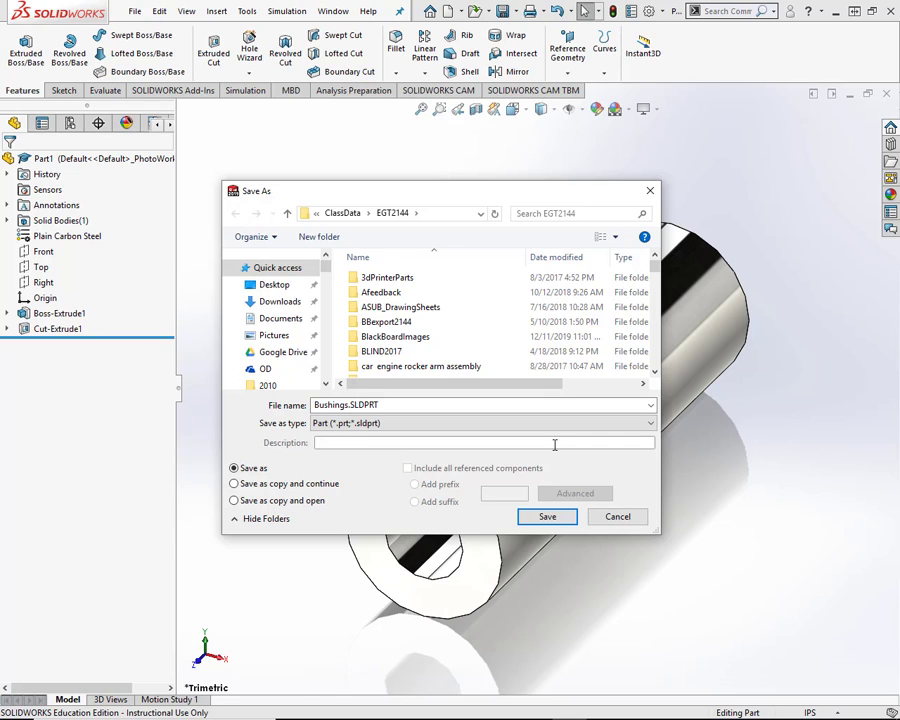
type("Bushing")
Replace the file name with B1000 and save the part in the EGT2144 folder
left_click(348, 405)
left_click(347, 405)
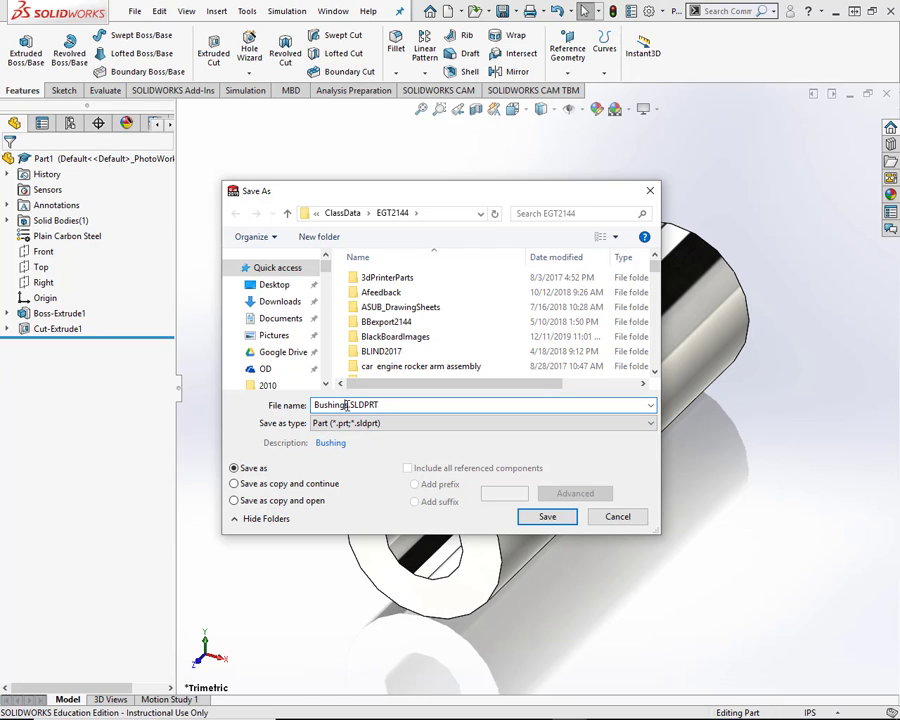
left_click_drag(347, 405, 311, 390)
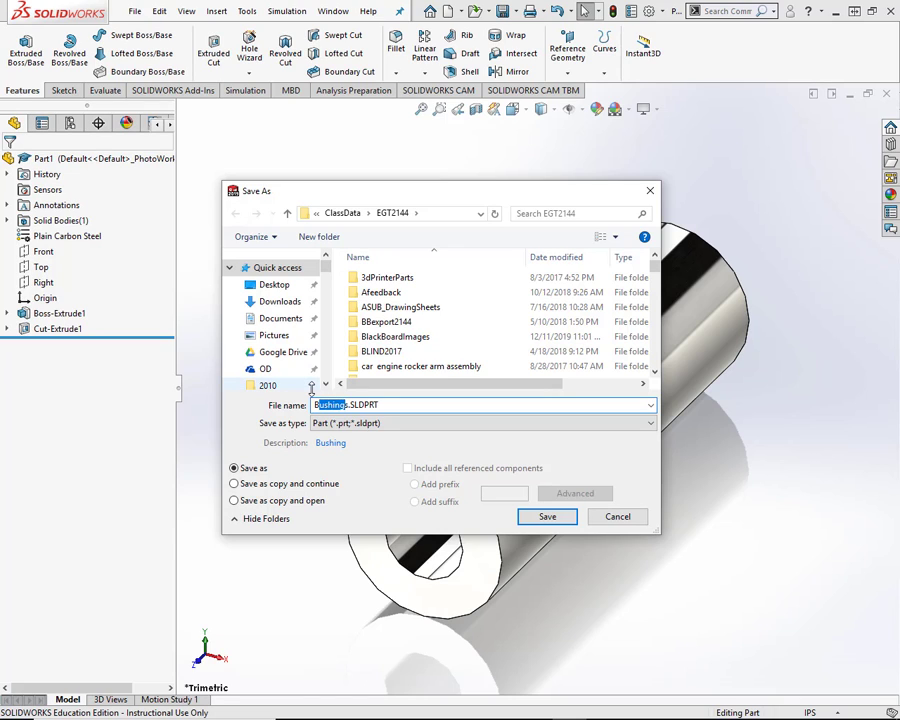
type("B1000")
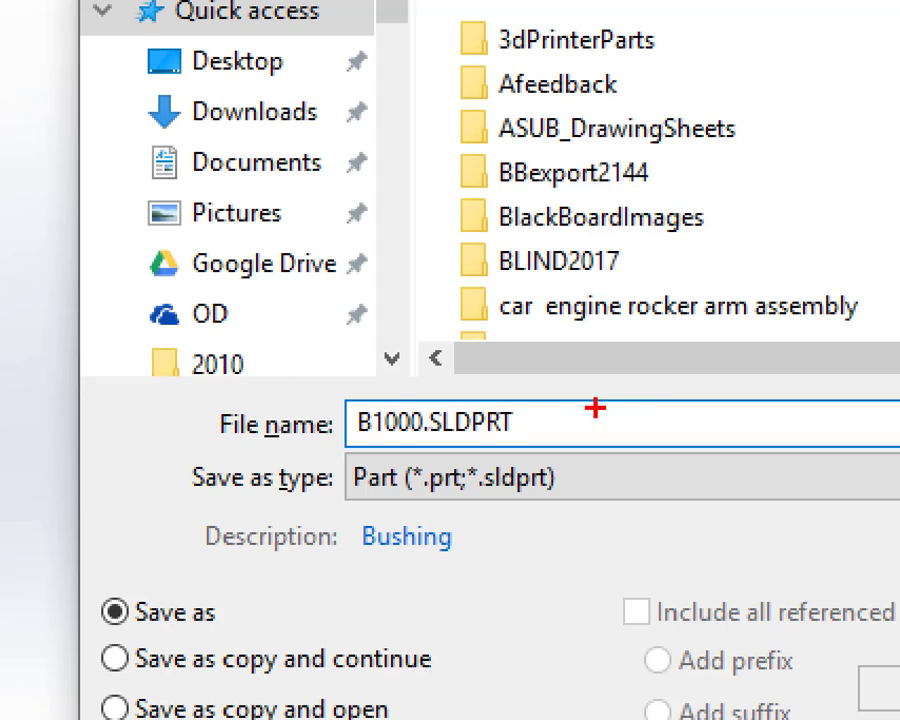
mouse_move(635, 396)
left_mouse_down()
mouse_move(291, 378)
mouse_move(318, 557)
mouse_move(636, 553)
mouse_move(636, 390)
left_mouse_up()
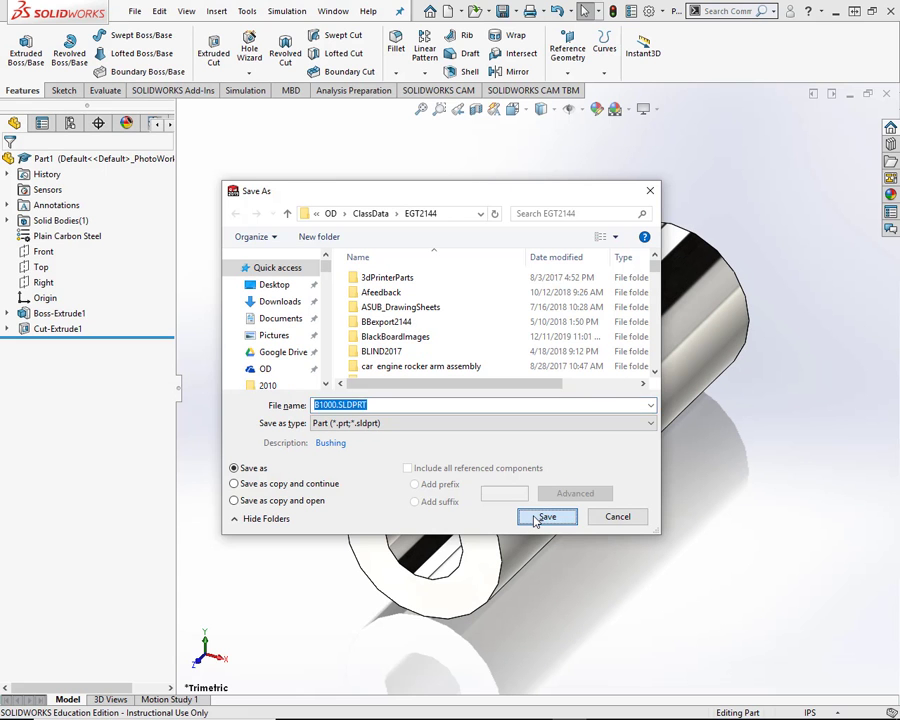
left_click(540, 517)
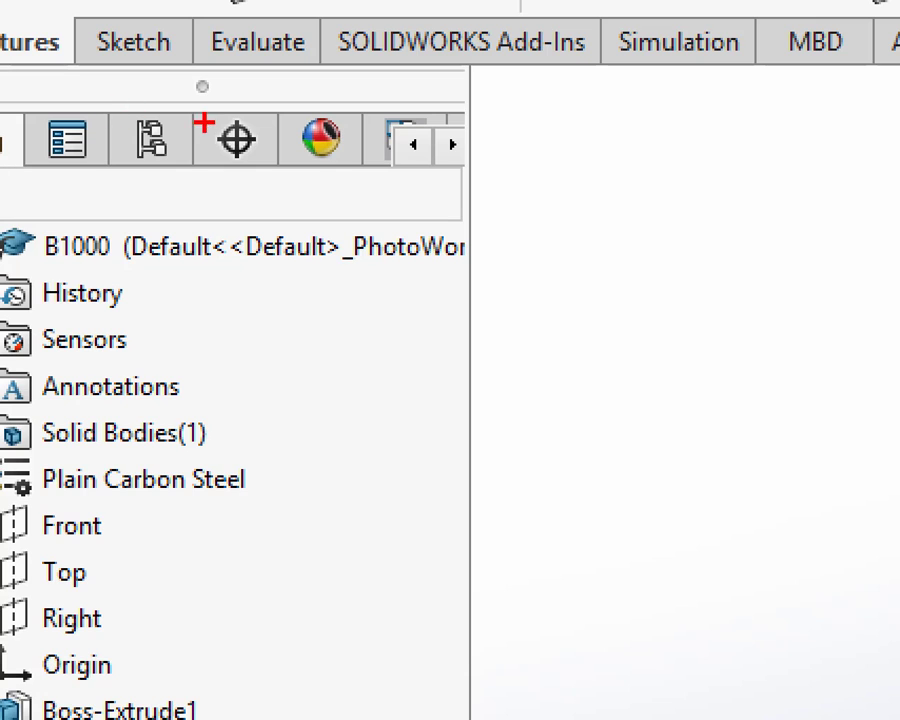
Show the part's configurations and insert a design table with Auto-create as its source
mouse_move(205, 108)
left_mouse_down()
mouse_move(148, 88)
mouse_move(128, 97)
mouse_move(110, 130)
mouse_move(200, 228)
mouse_move(190, 134)
left_mouse_up()
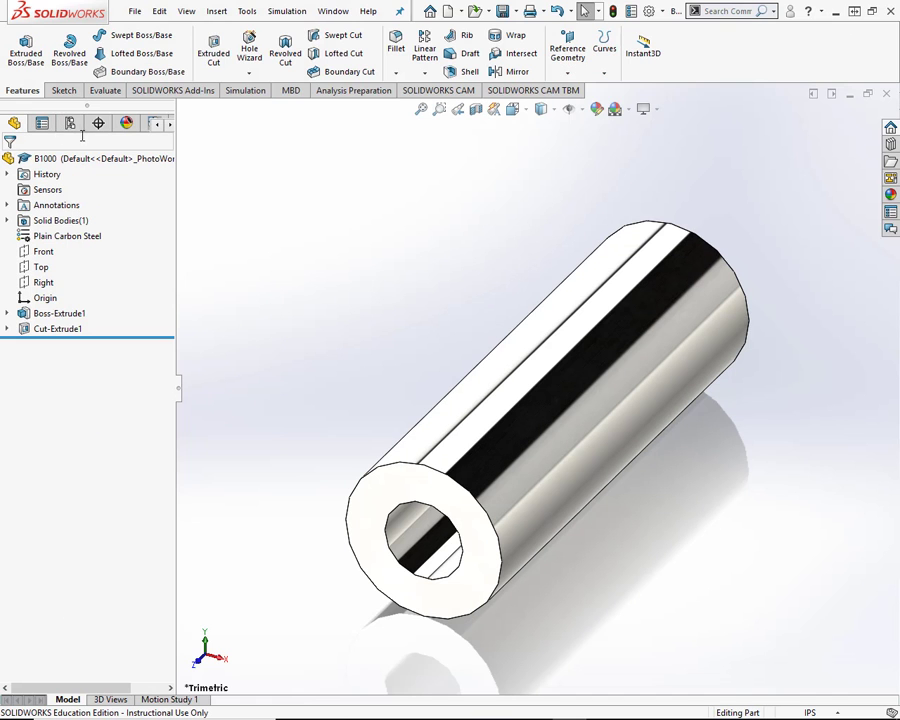
left_click(86, 124)
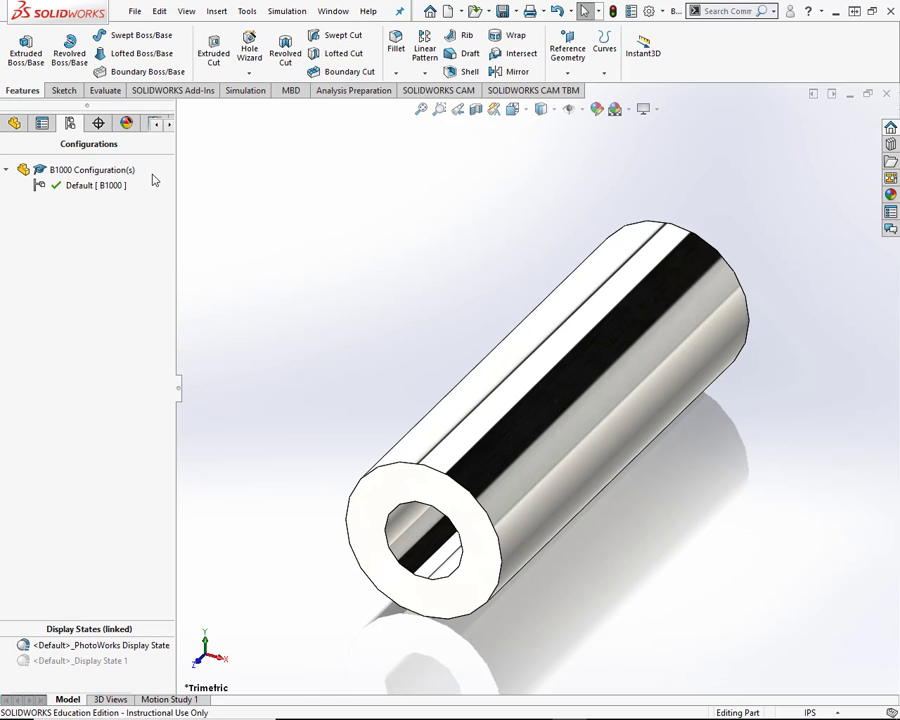
left_click(217, 11)
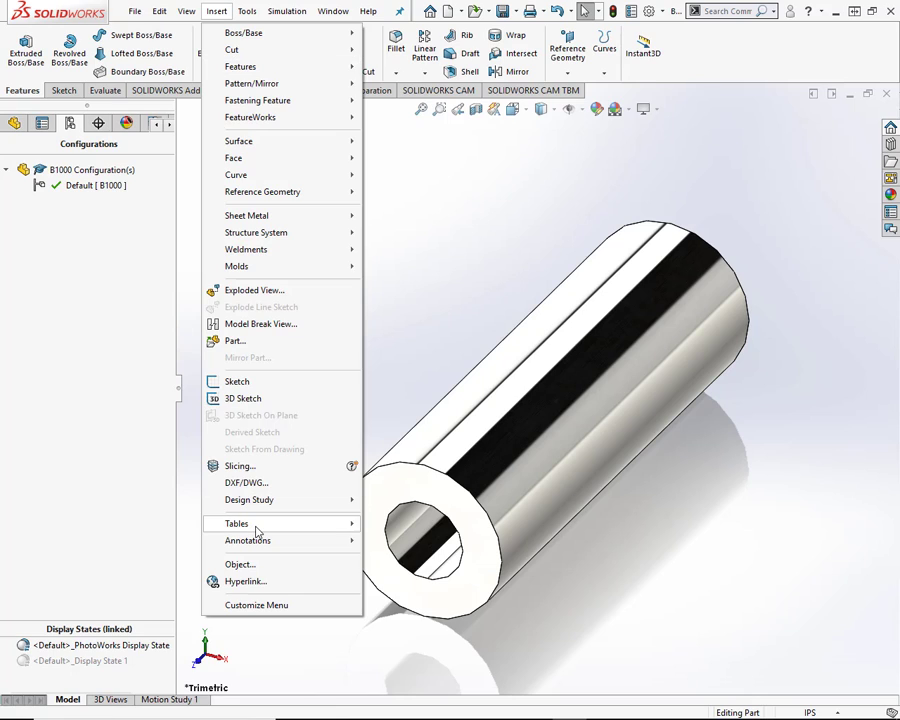
mouse_move(256, 530)
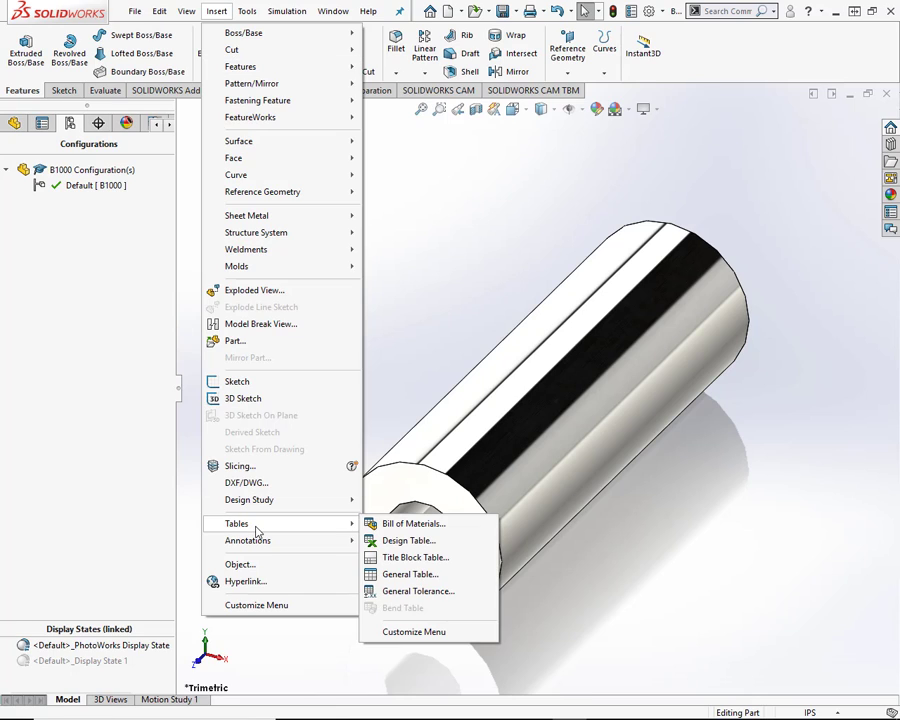
left_click(453, 546)
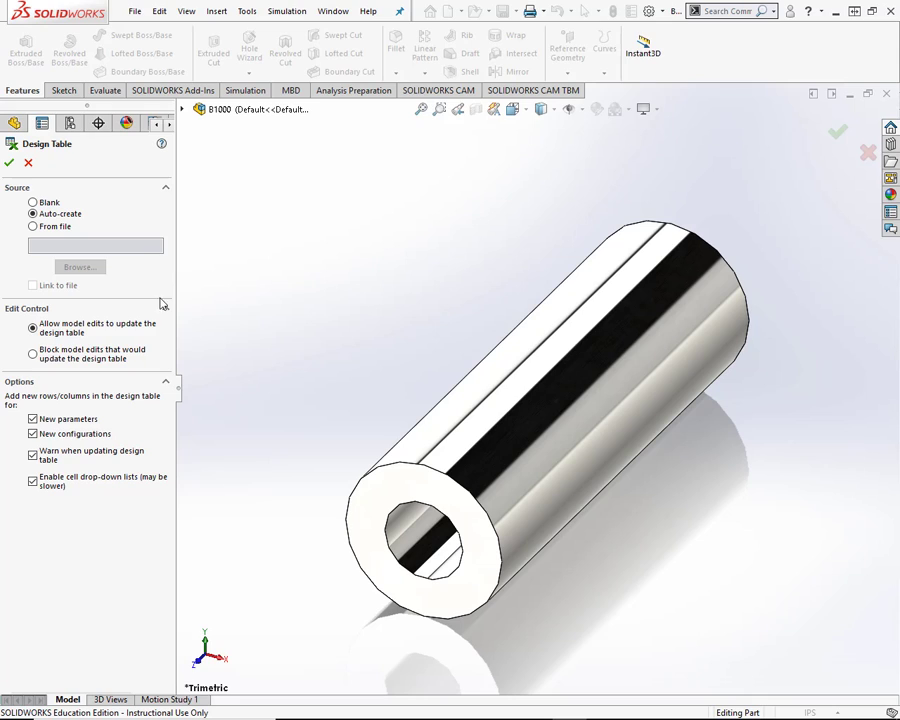
left_click(9, 163)
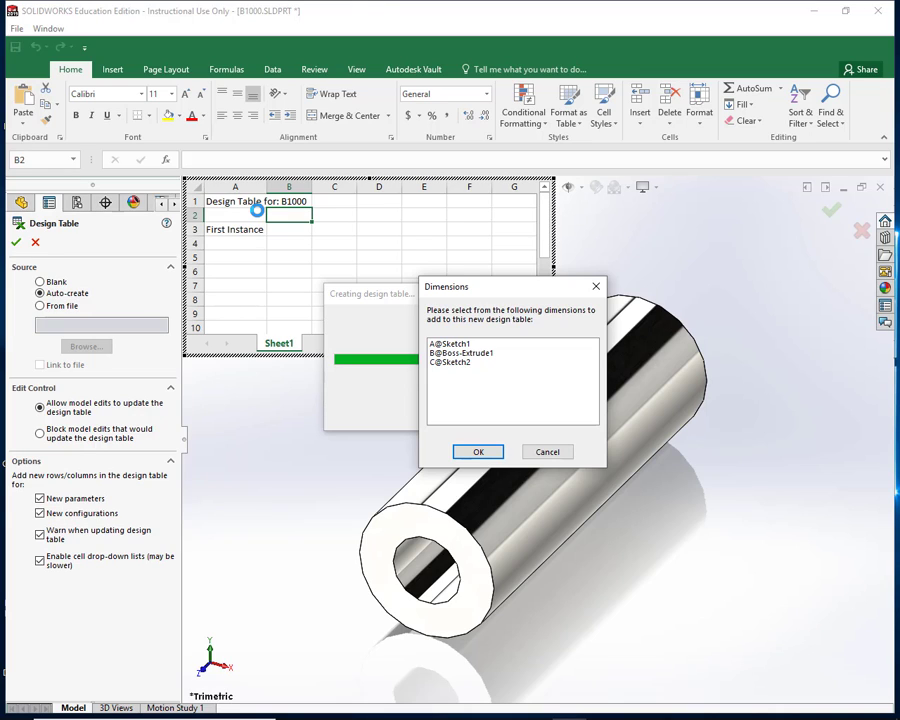
Add the dimensions A@Sketch1 and B@Boss-Extrude1 to the new design table
left_click(461, 345)
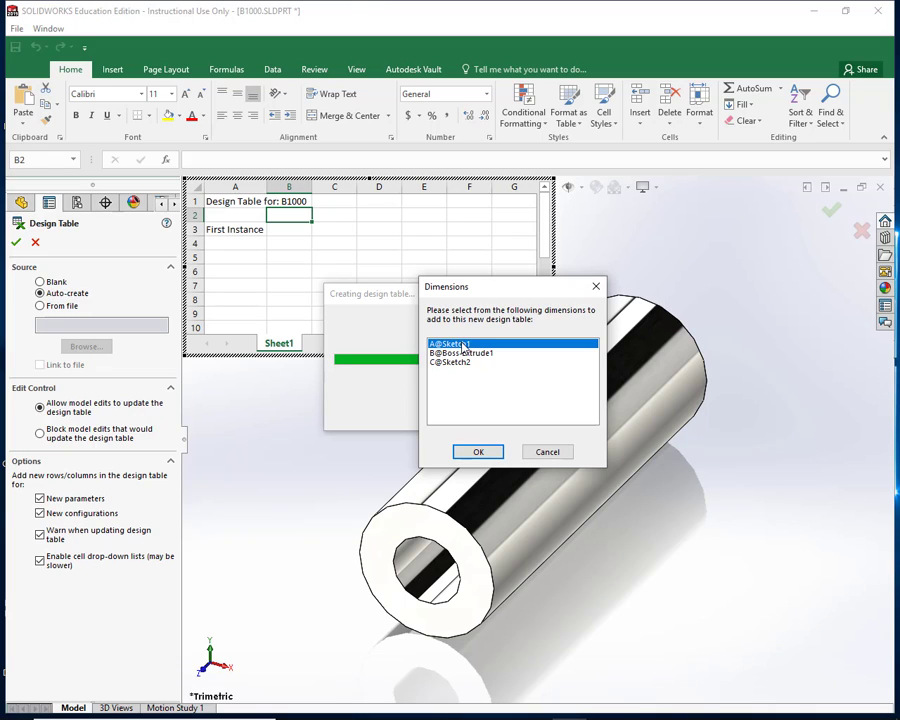
left_click(461, 353, "ctrl")
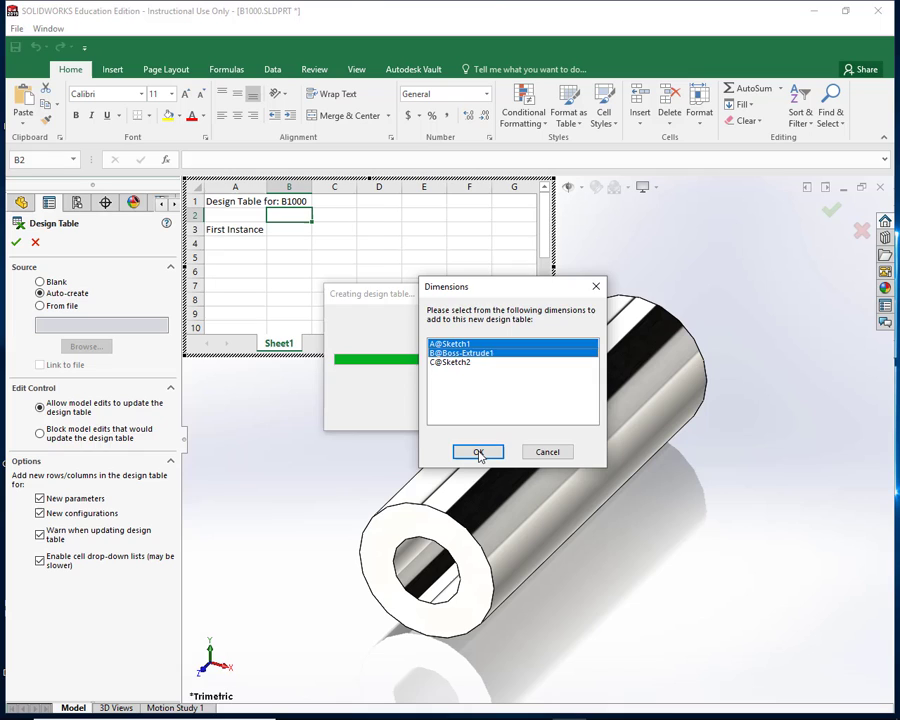
left_click(541, 660)
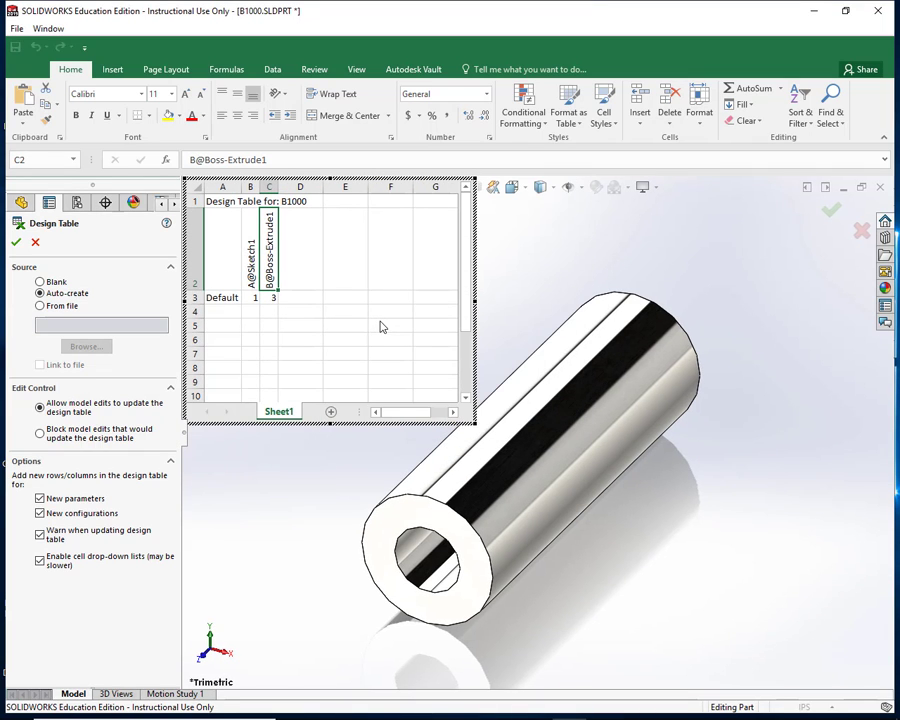
left_click(281, 284)
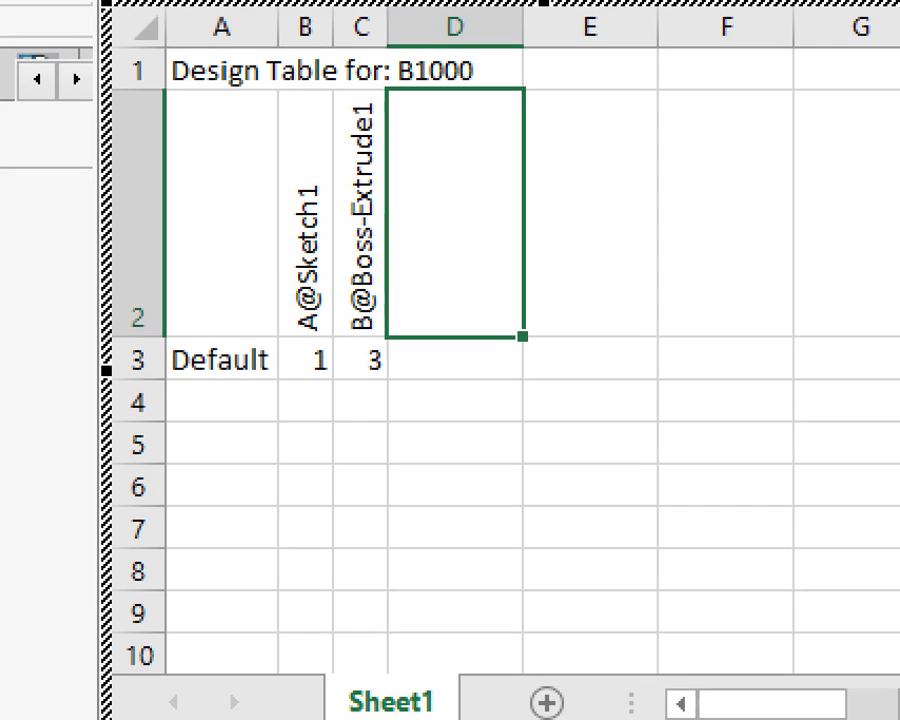
mouse_move(470, 72)
left_mouse_down()
mouse_move(392, 80)
mouse_move(160, 200)
mouse_move(160, 403)
mouse_move(412, 402)
mouse_move(426, 110)
mouse_move(406, 36)
left_mouse_up()
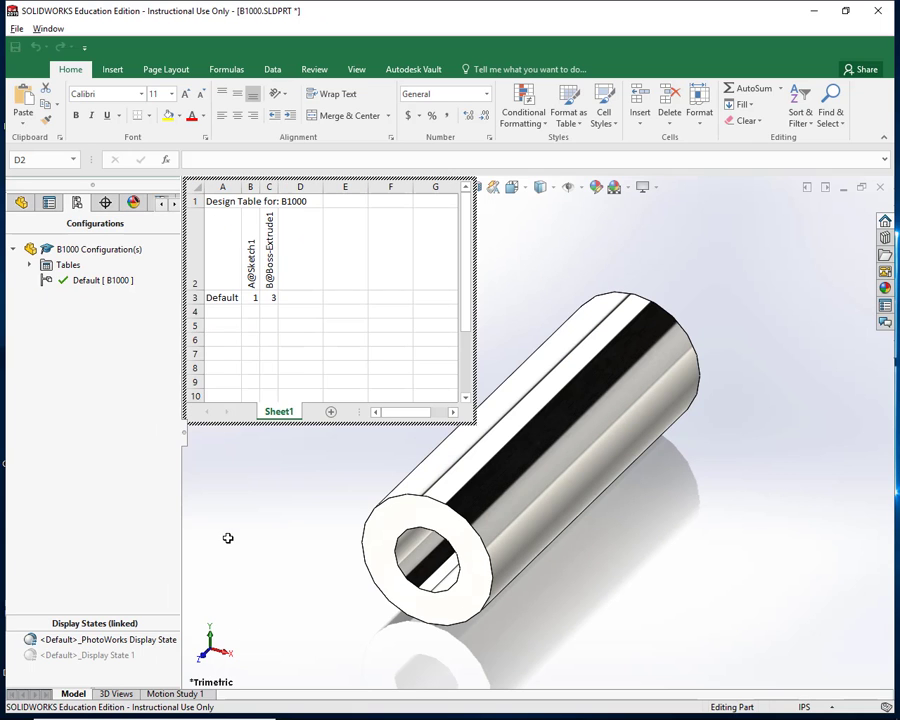
Rename the Default configuration row of the design table to B1001 and add a row named B1002 below it
left_click(221, 297)
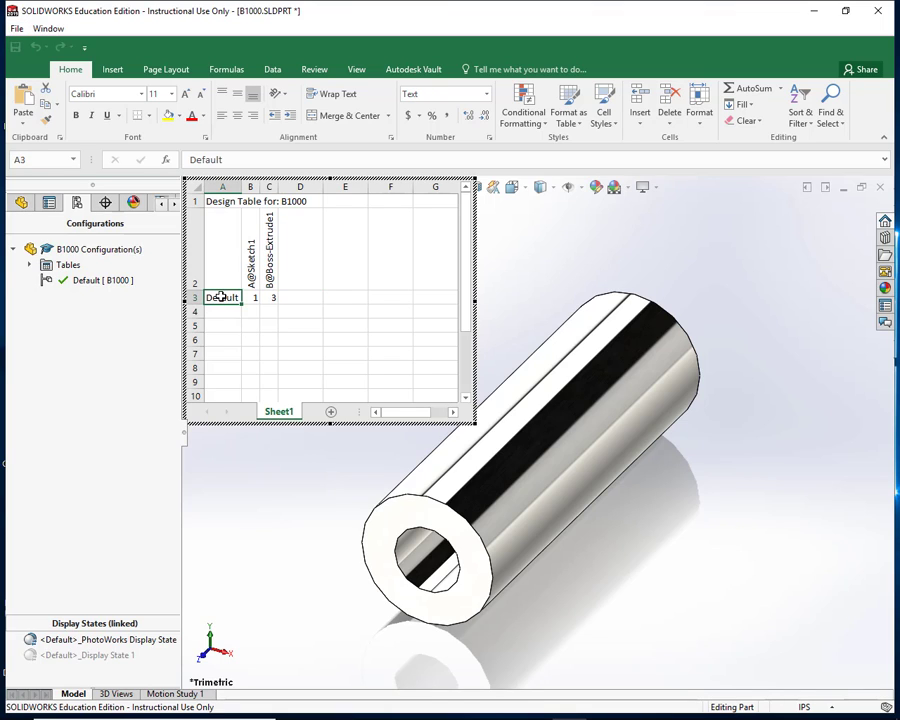
left_click_drag(236, 160, 178, 153)
type("B")
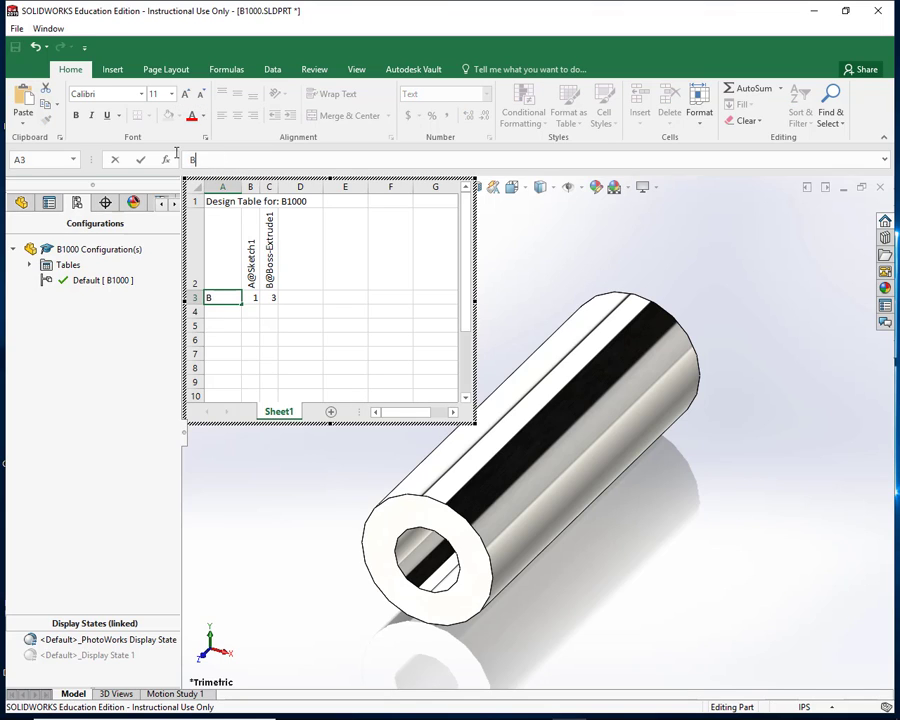
type("1001")
left_click(217, 312)
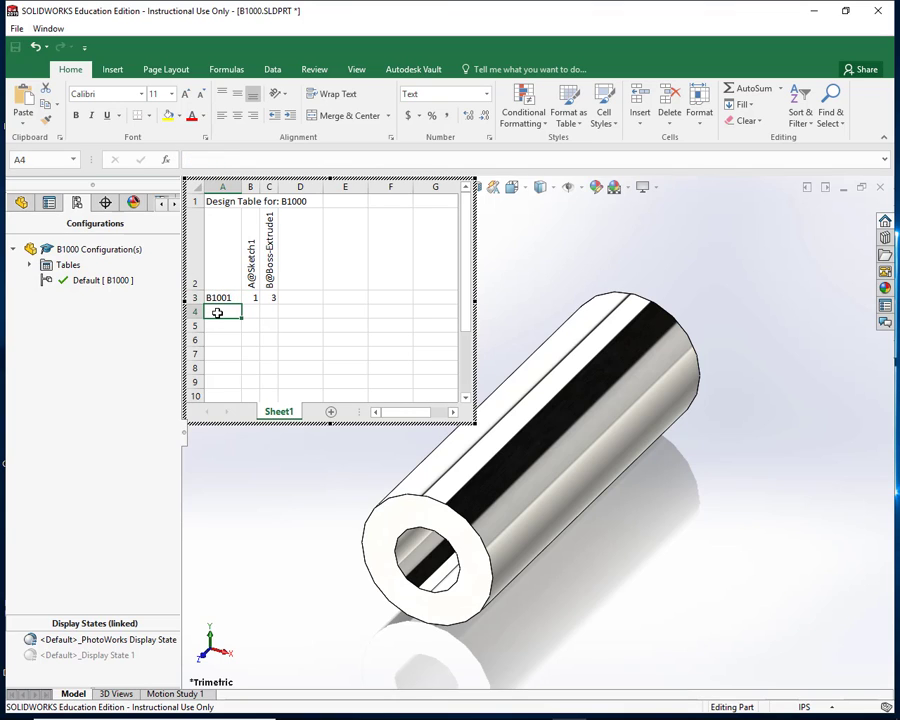
type("B")
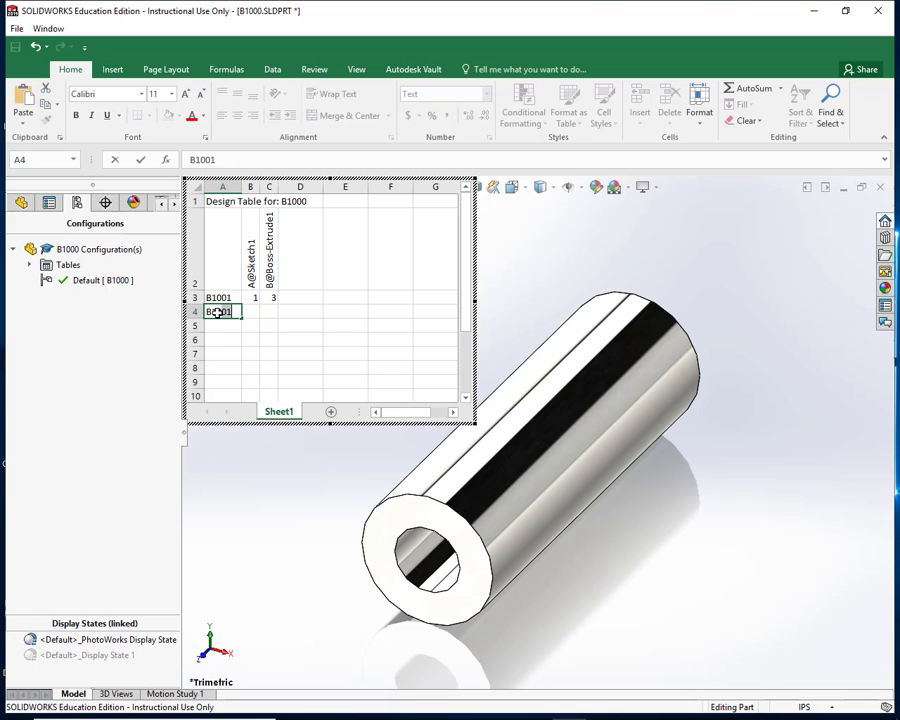
type("1002")
key("Tab")
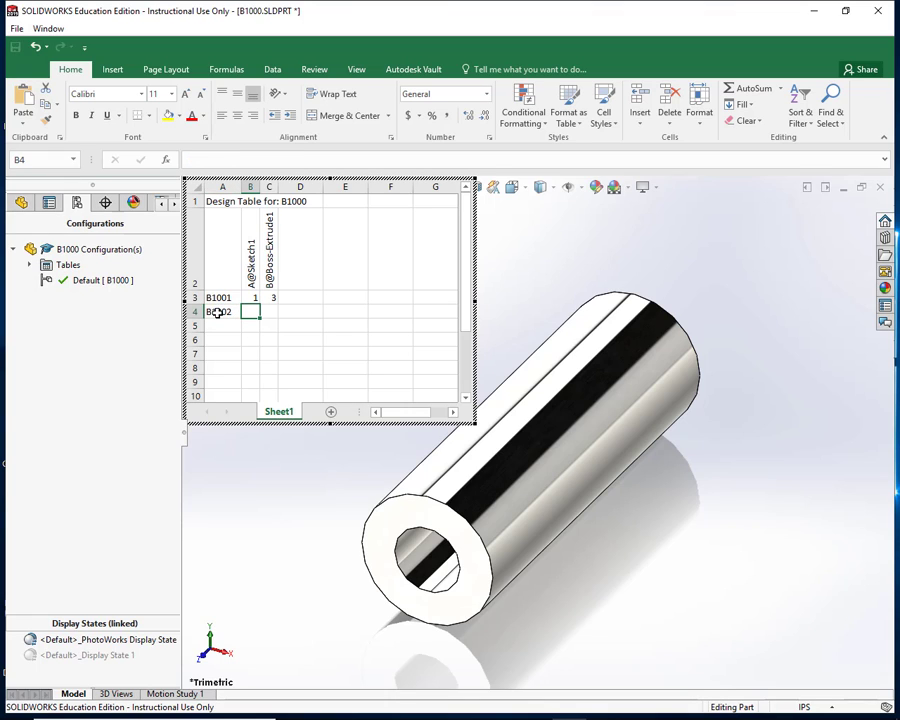
Set configuration B1002 to 1.5 for A@Sketch1 and 2.75 for B@Boss-Extrude1 in the design table
type("1.5")
key("Tab")
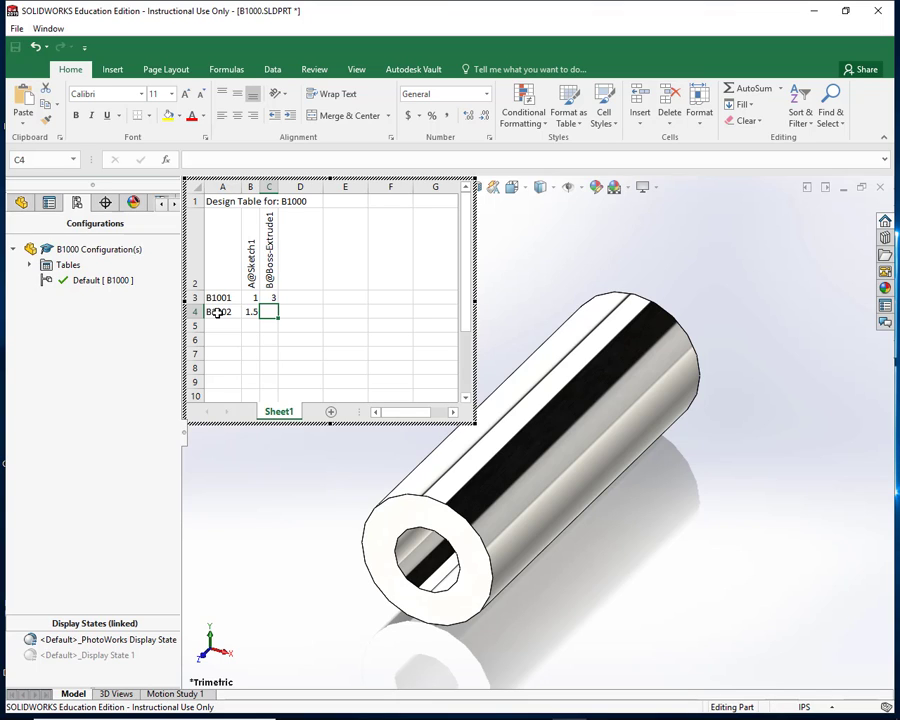
type("2.7")
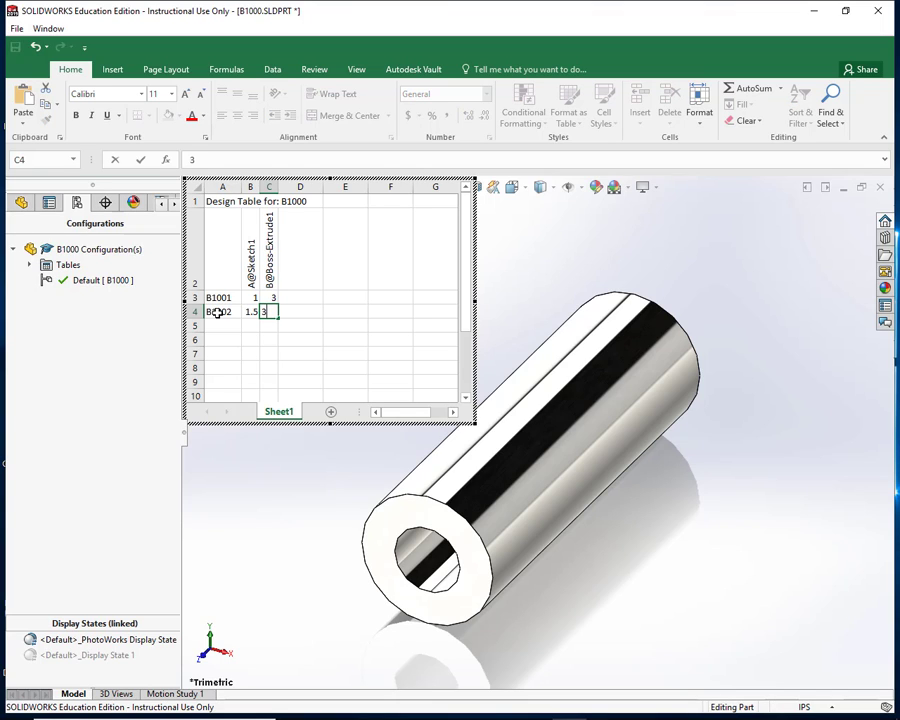
type("5")
key("Return")
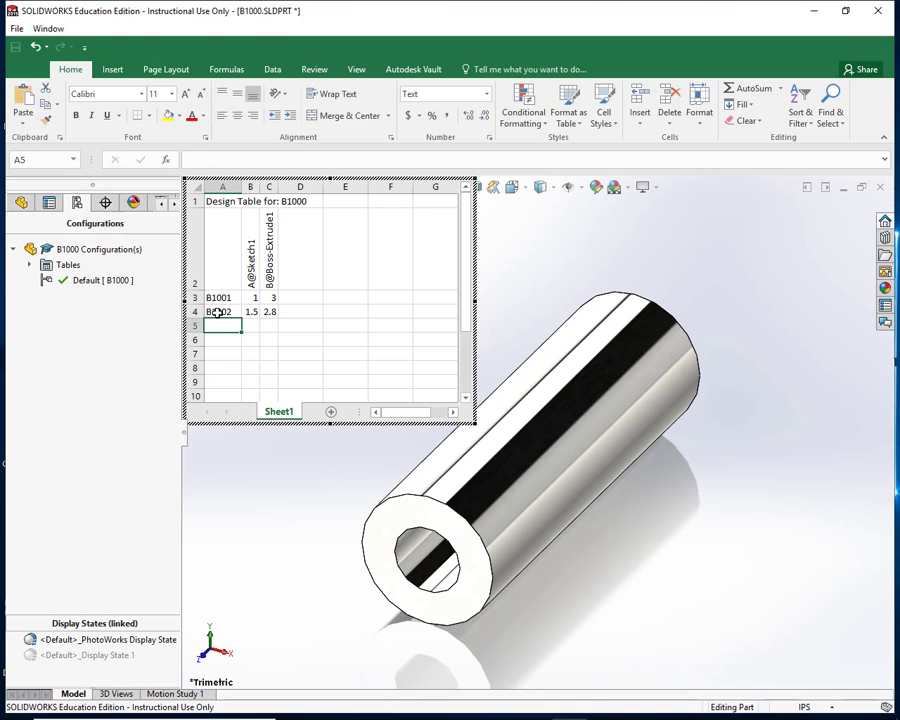
Add a configuration row named B1003 with A@Sketch1 set to 1.25 and B@Boss-Extrude1 set to 2.25
type("B")
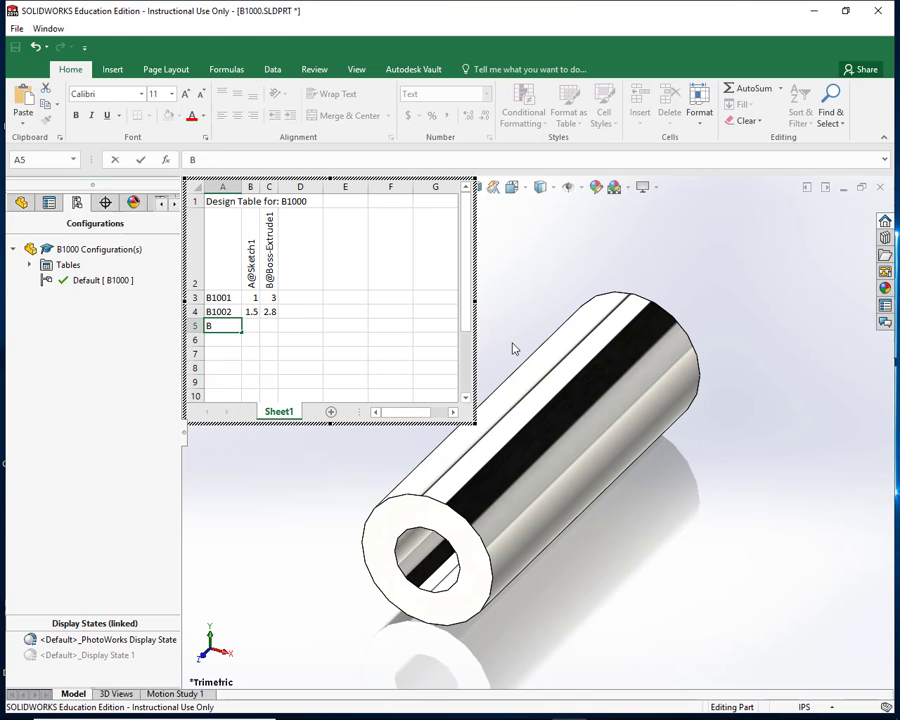
type("1003")
key("Tab")
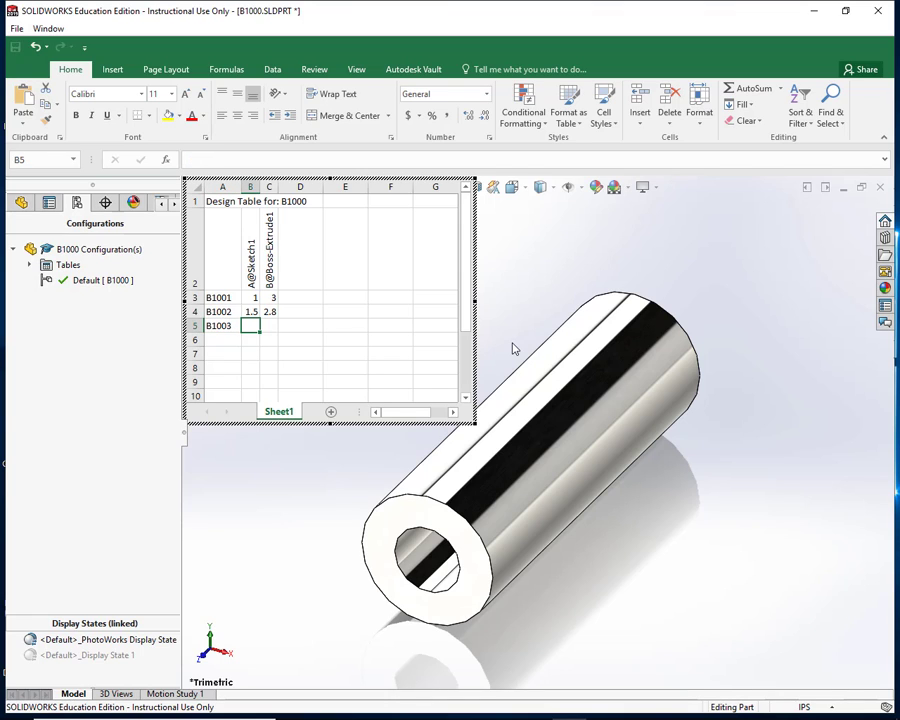
type("1.3")
key("Tab")
type("2")
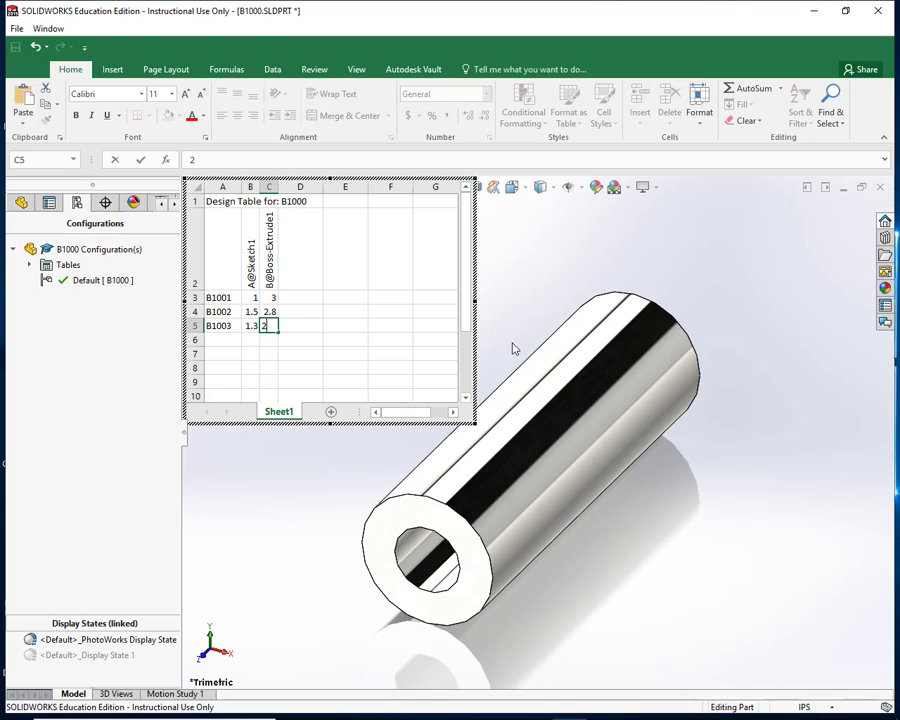
type(".25")
key("Up")
key("Down")
key("Down")
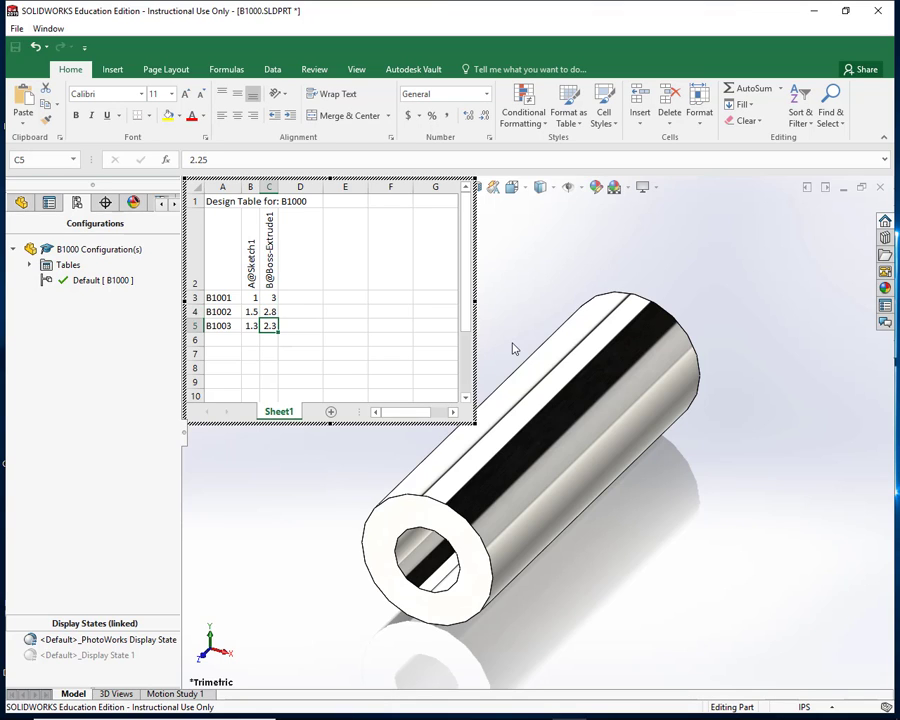
Add a configuration row named B1004 with A@Sketch1 set to 1.75 and B@Boss-Extrude1 set to 4
key("Left")
key("Left")
type("G")
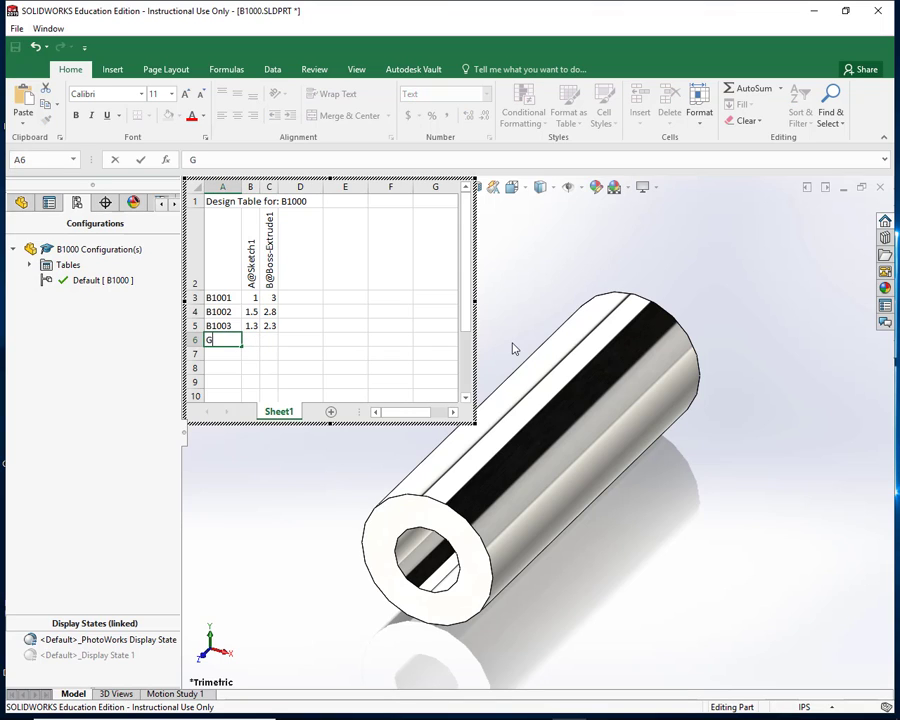
key("BackSpace")
type("B1004")
key("Tab")
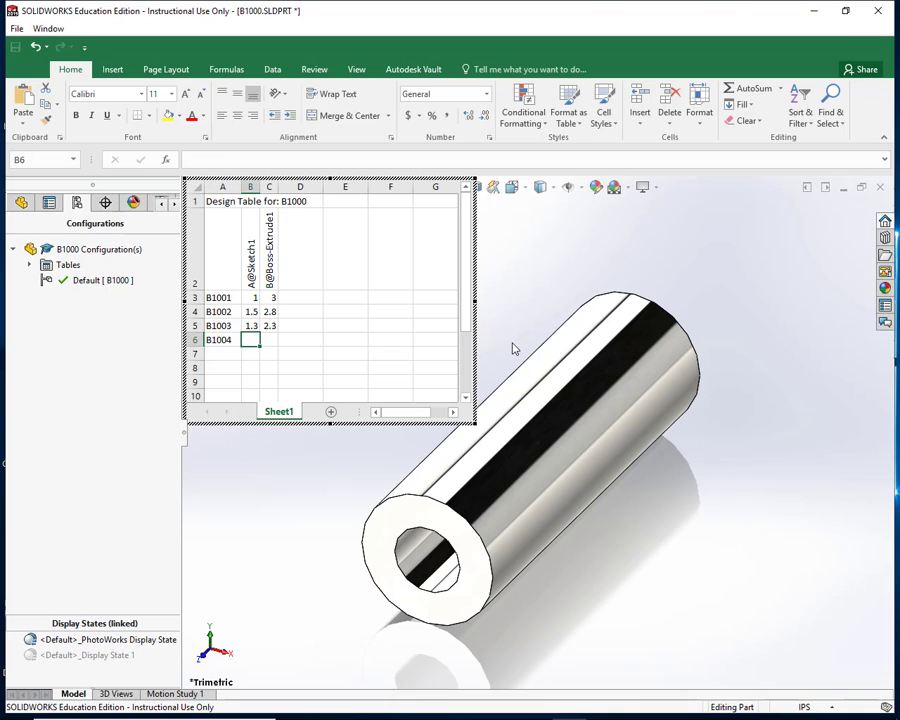
type("1.7")
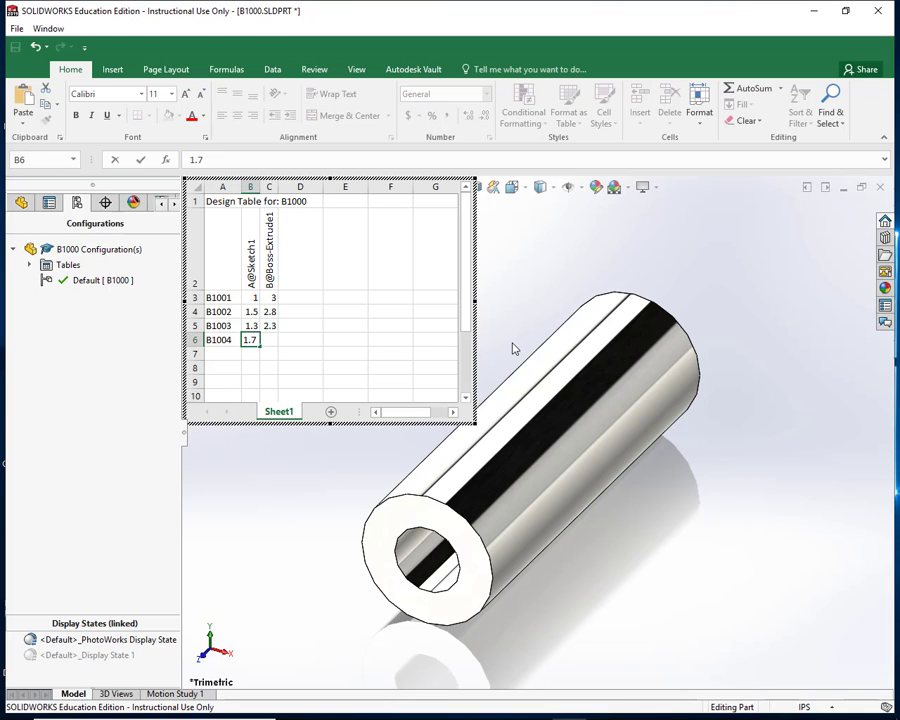
type("5")
key("Tab")
type("4")
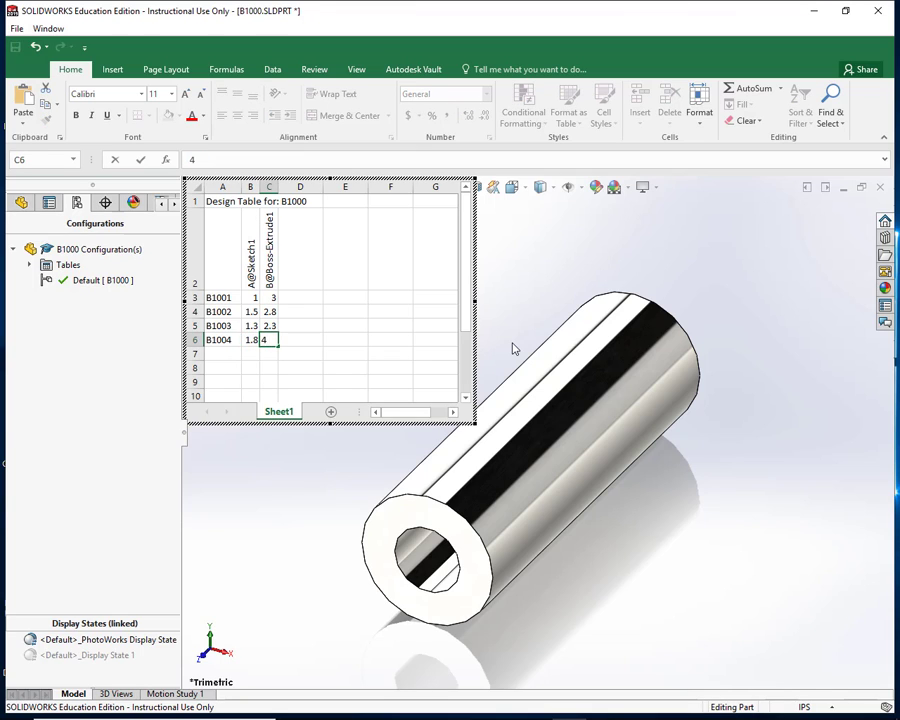
key("Return")
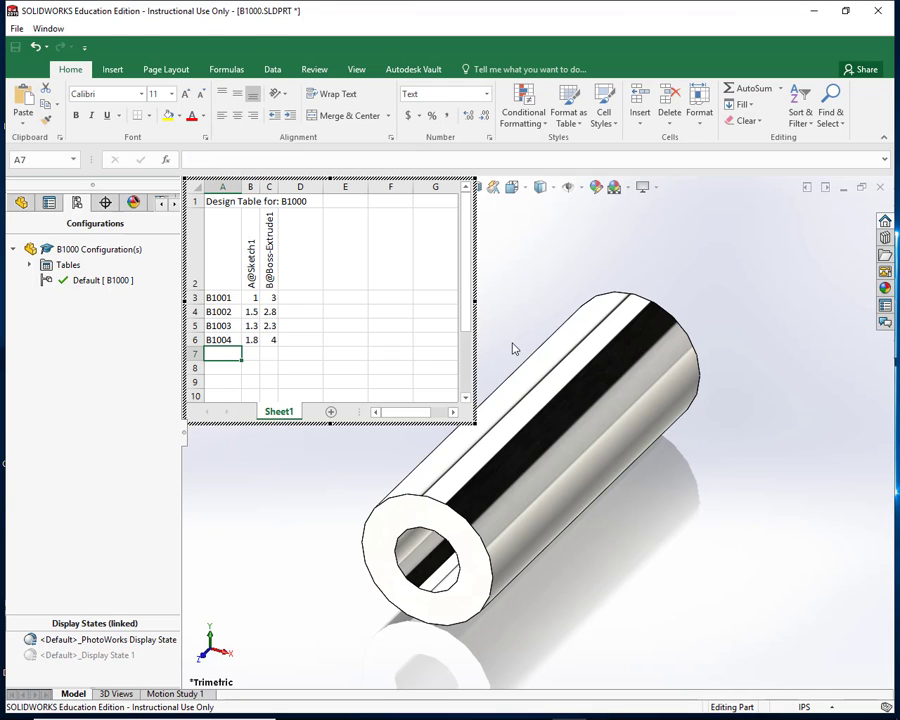
Format cells B3:D6 of the design table to two decimal places and fit columns B and C to their contents
left_click(256, 298)
left_click_drag(266, 299, 269, 339)
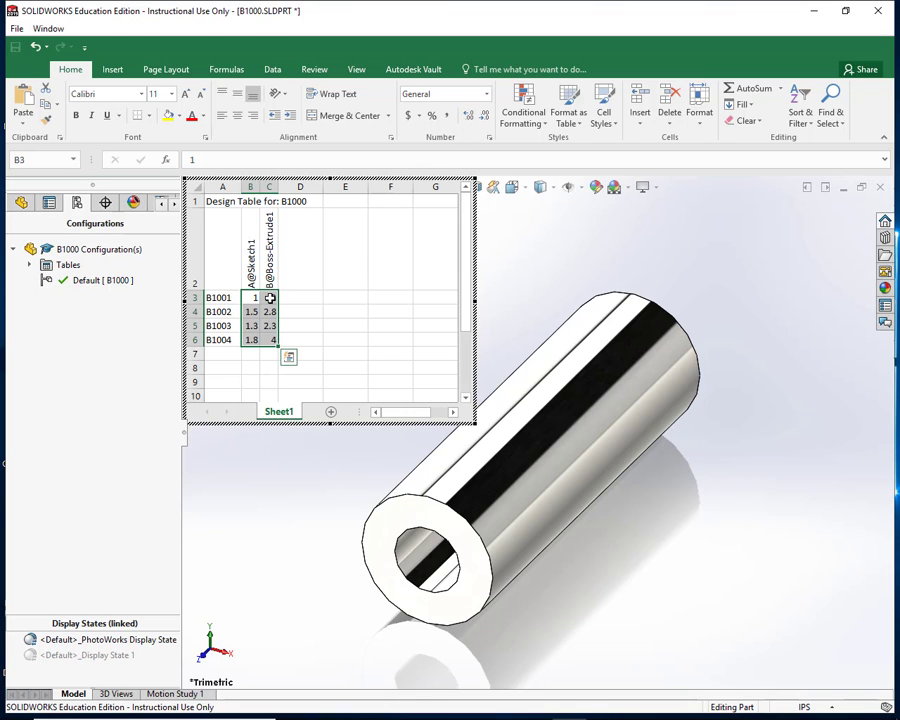
left_click_drag(251, 298, 285, 338)
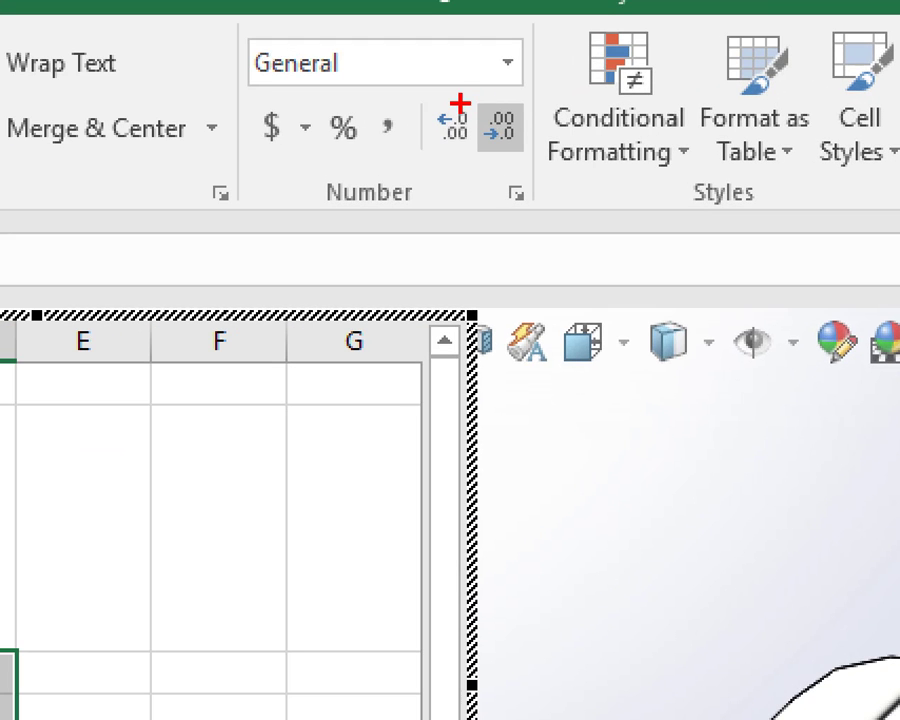
mouse_move(481, 95)
left_mouse_down()
mouse_move(432, 96)
mouse_move(418, 143)
mouse_move(474, 150)
mouse_move(475, 86)
left_mouse_up()
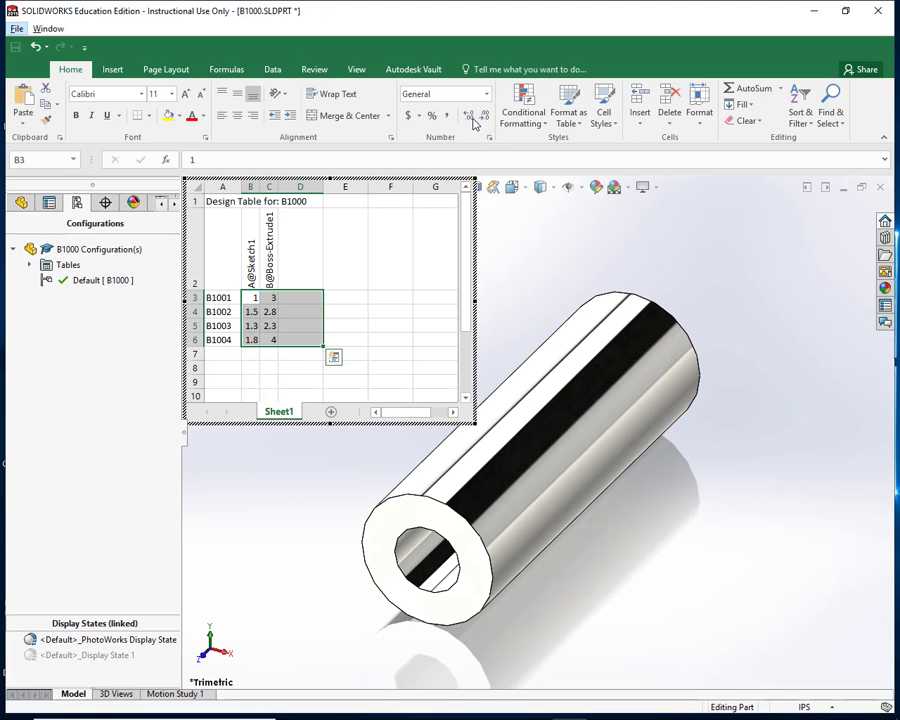
left_click(469, 117)
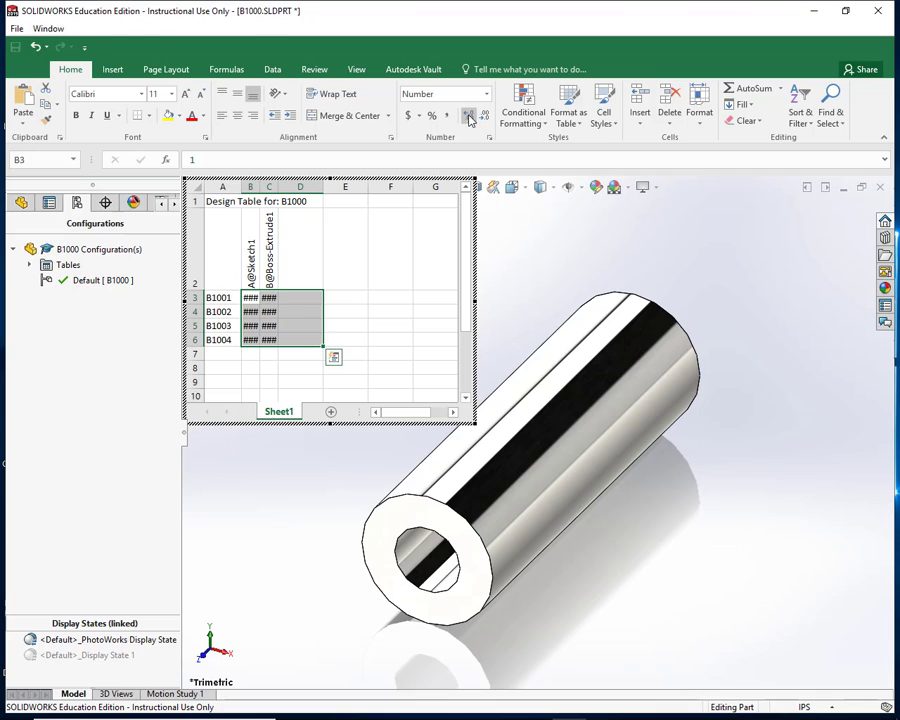
double_click(257, 187)
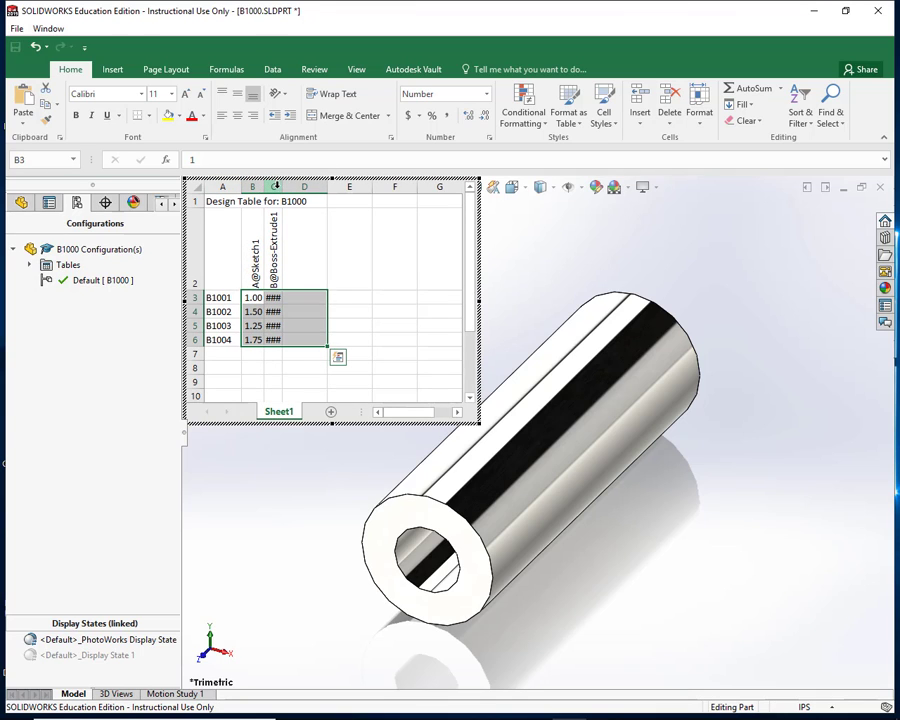
double_click(279, 187)
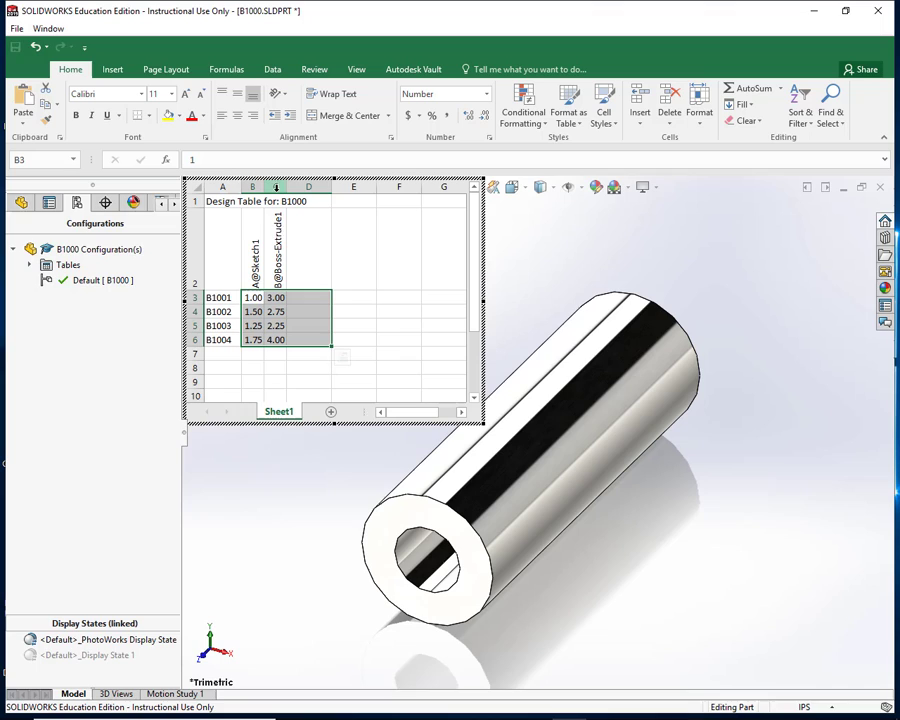
Close the design table to generate the configurations B1001 to B1004 and acknowledge the message
left_click(296, 297)
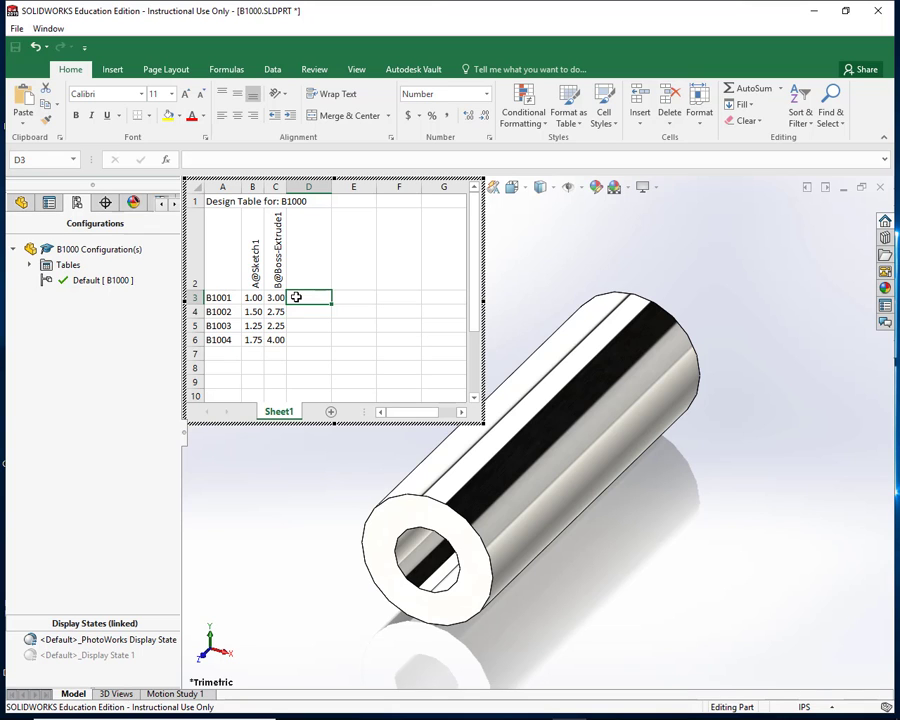
left_click(531, 267)
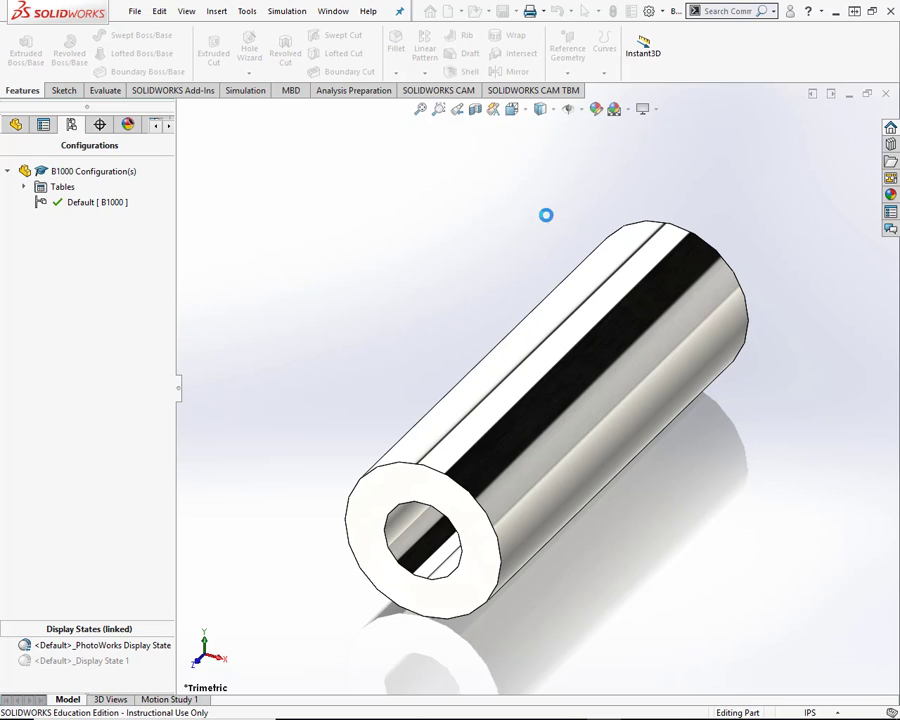
left_click(521, 397)
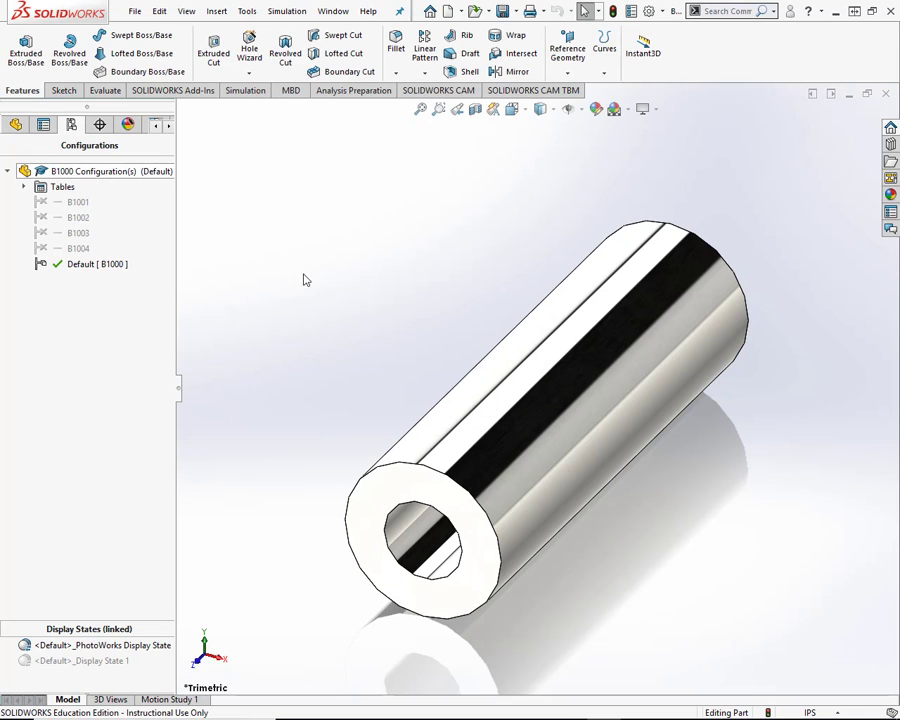
Display the hole diameter dimension of the Cut-Extrude1 feature on the model
left_click(16, 124)
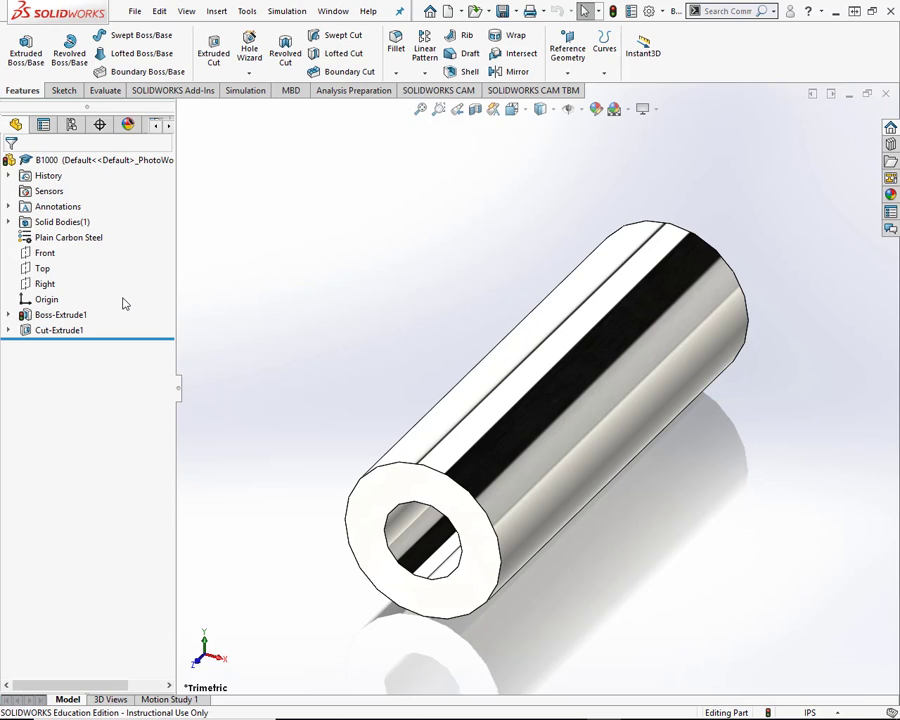
left_click(60, 330)
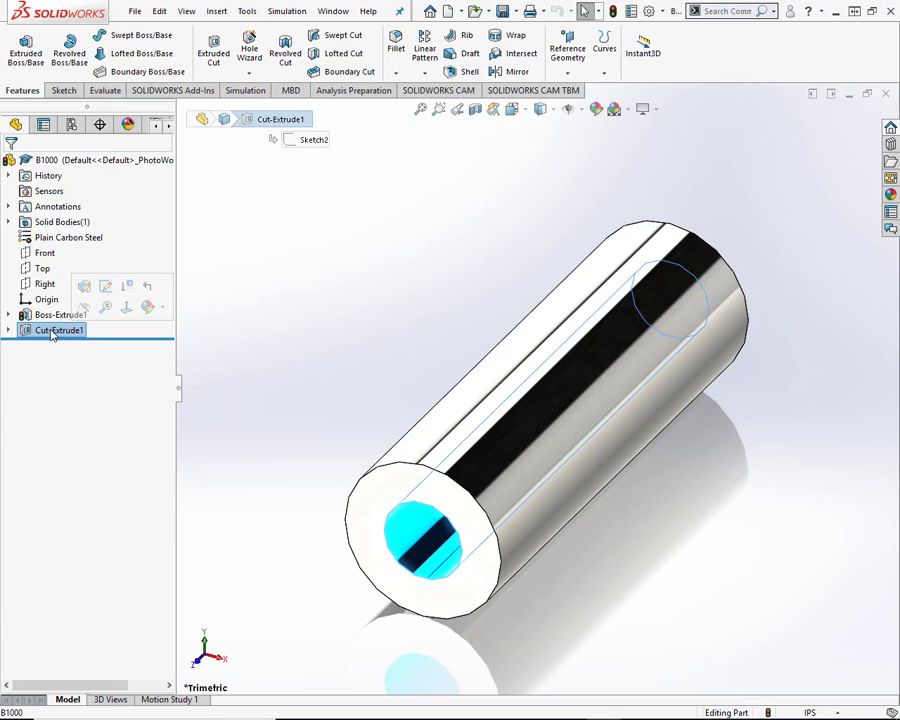
double_click(50, 330)
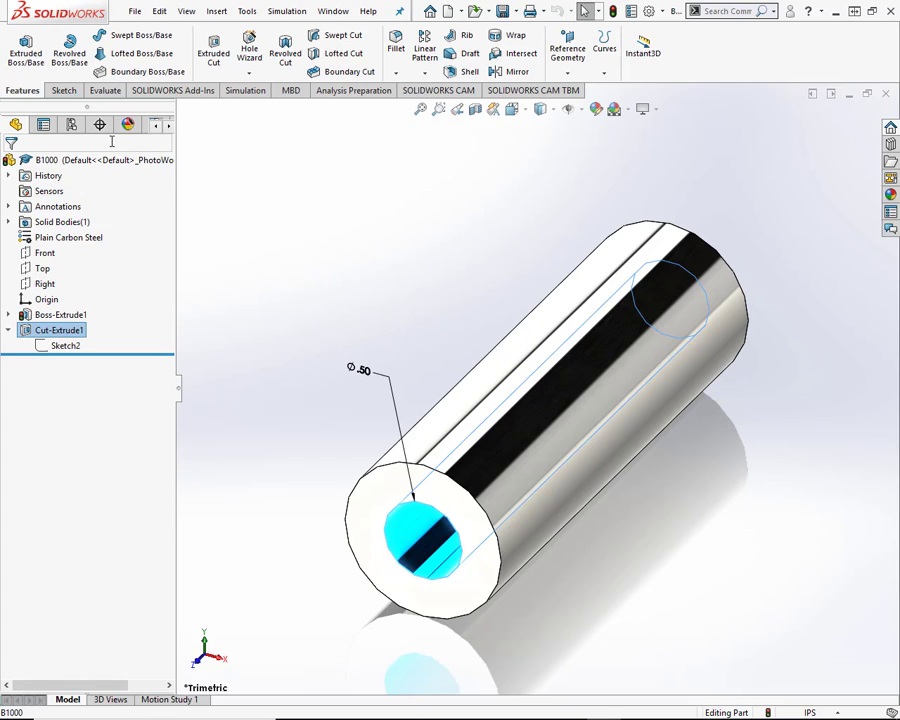
Reopen the existing design table for editing from the part's configurations and accept the Add Rows and Columns dialog
left_click(72, 125)
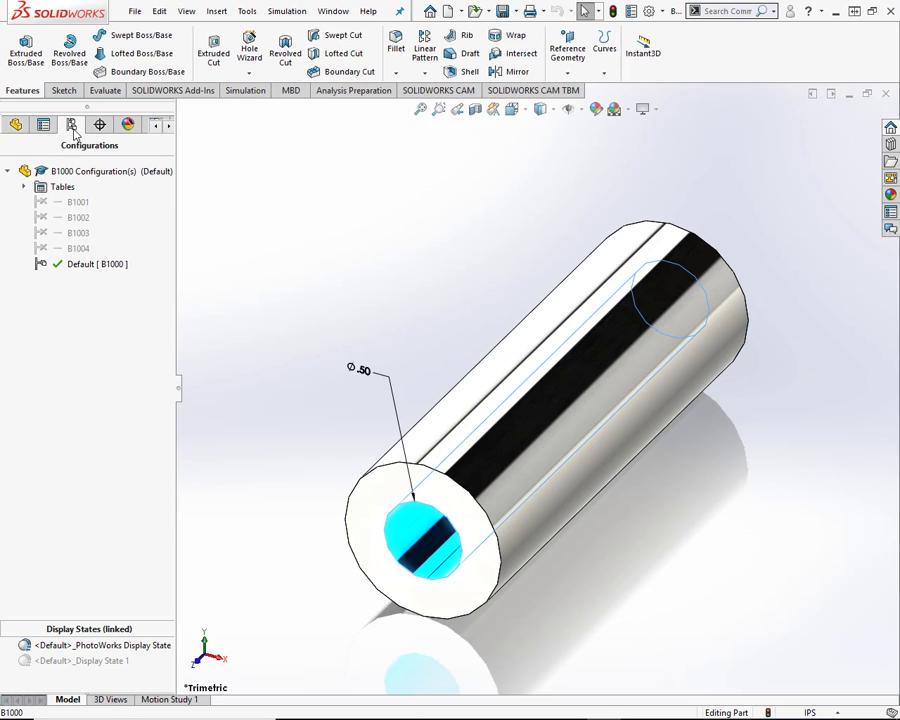
left_click(24, 188)
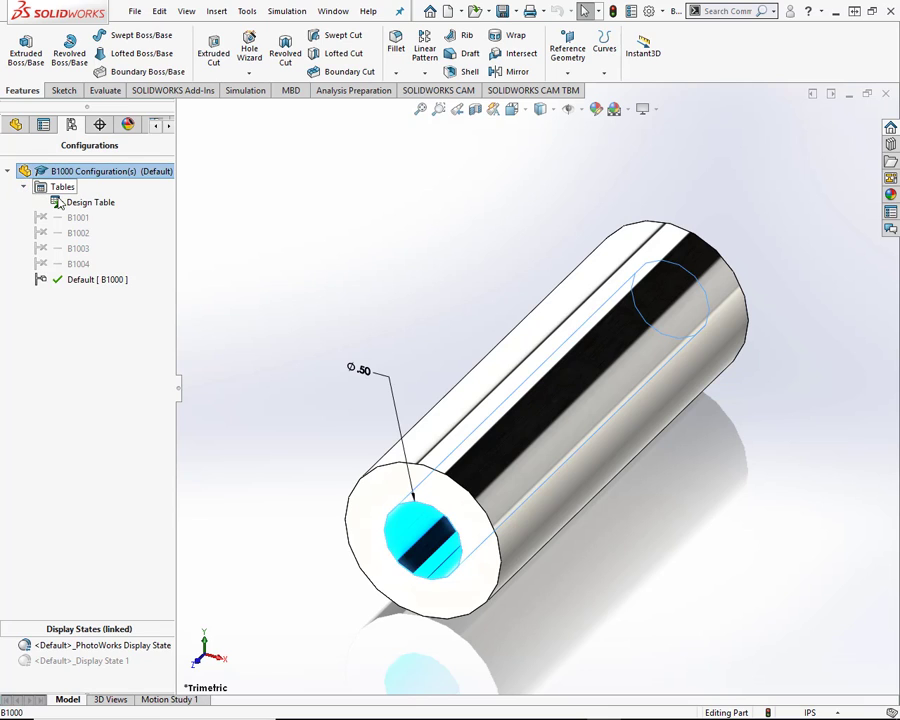
right_click(57, 202)
left_click(89, 224)
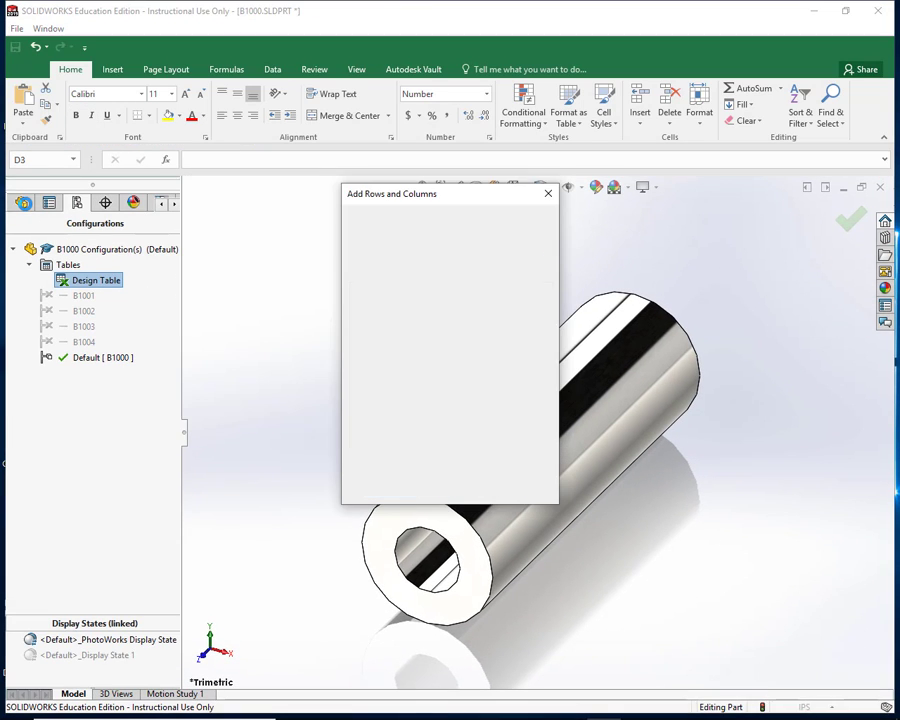
left_click(388, 488)
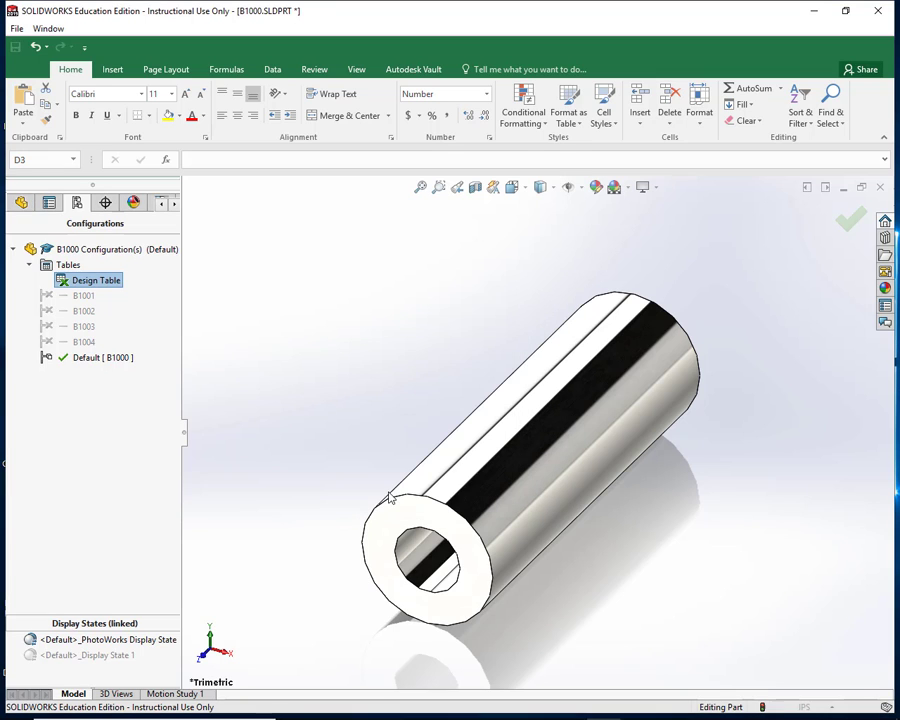
Add the state of Cut-Extrude1 as a new design table column and display the feature's hole dimension
left_click(23, 204)
left_click(62, 408)
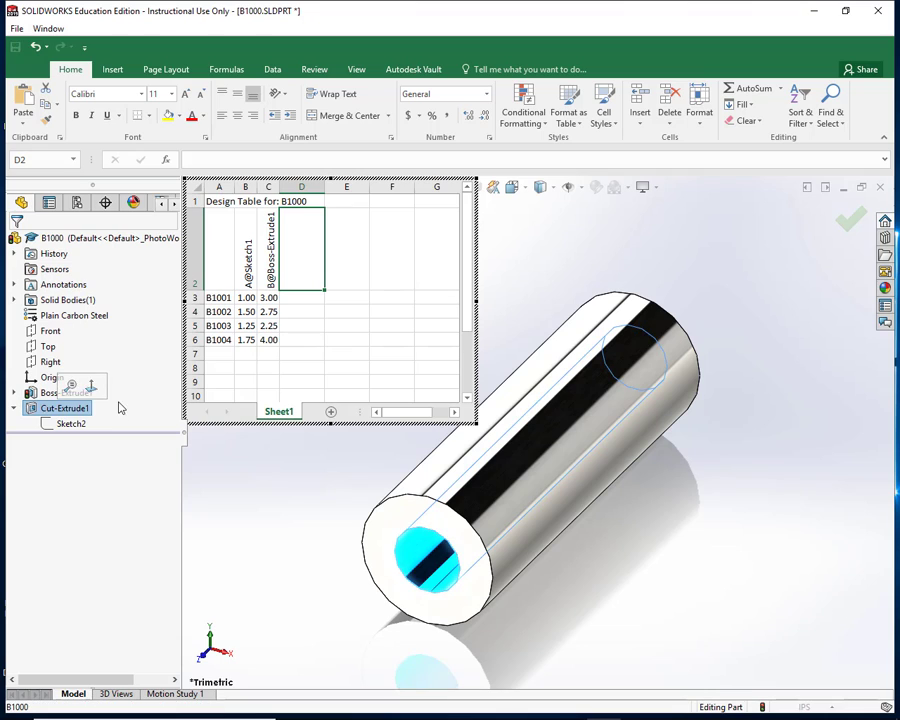
double_click(36, 410)
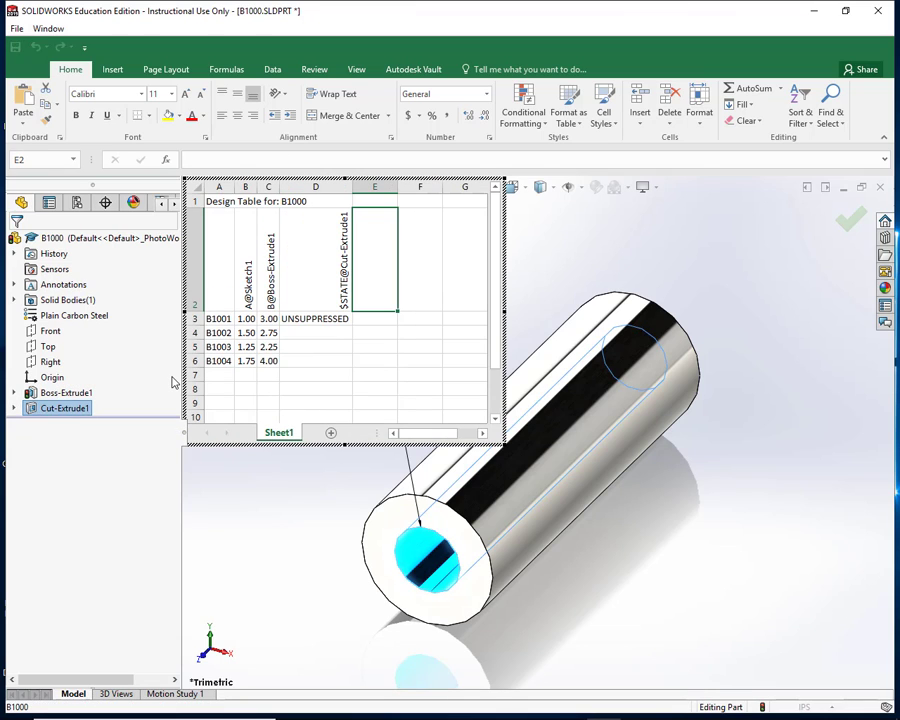
left_click(316, 295)
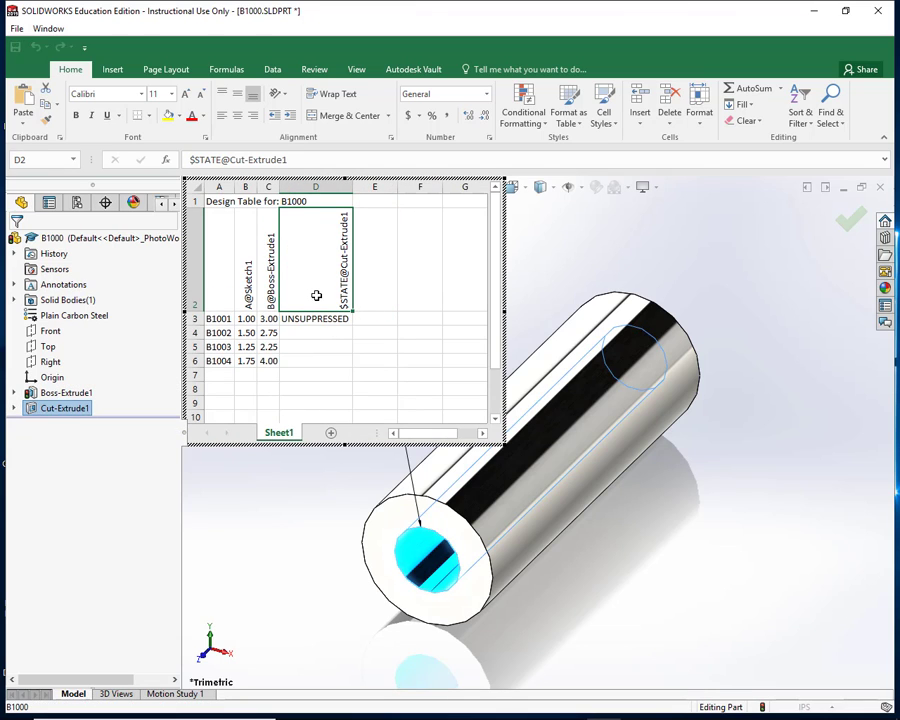
left_click_drag(316, 295, 316, 320)
right_click(317, 318)
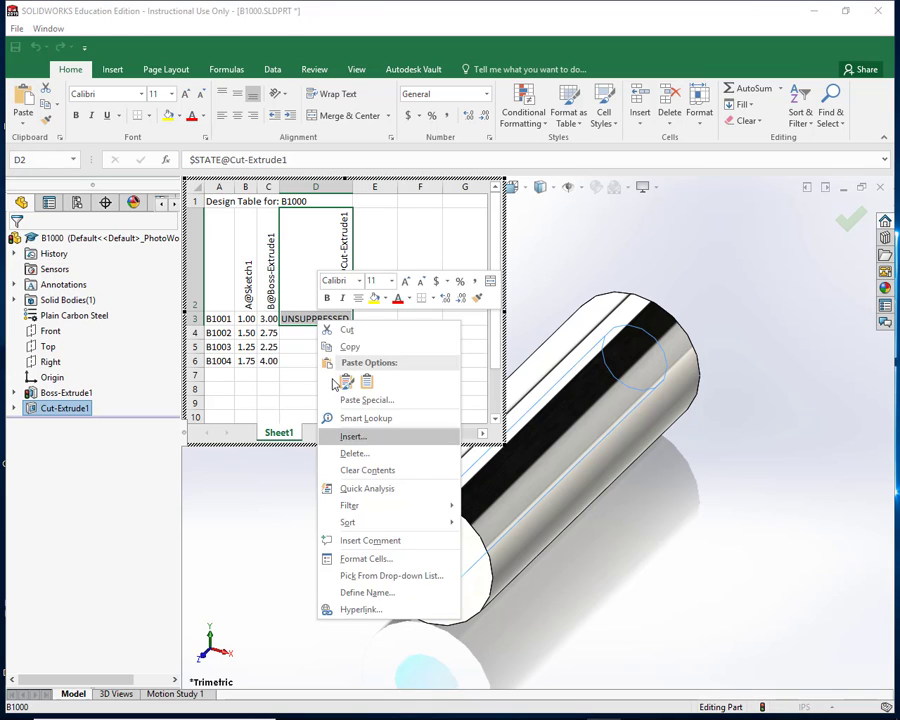
left_click(309, 267)
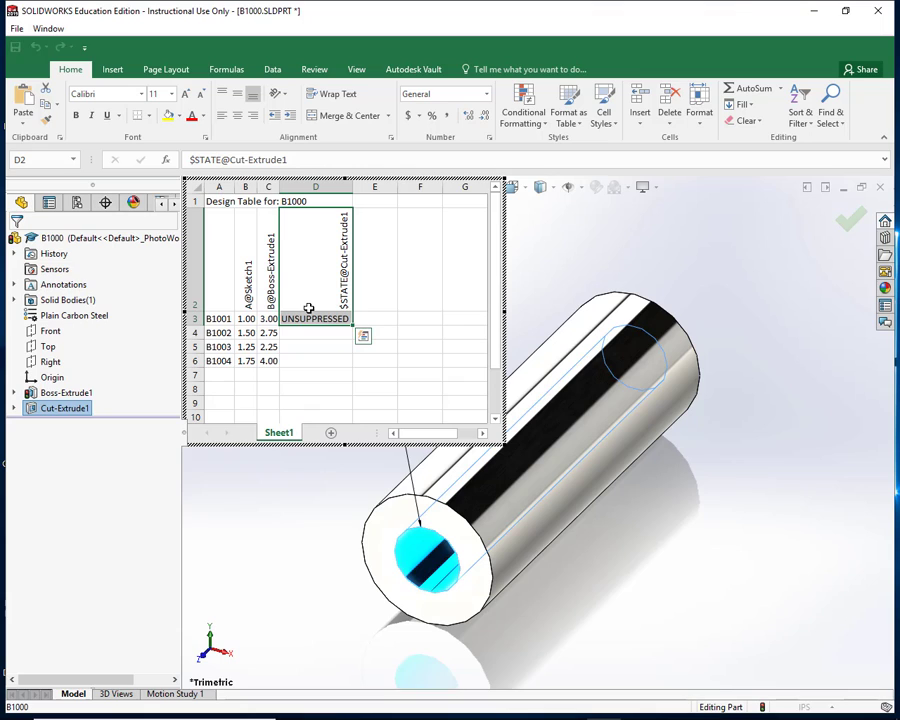
Add the hole diameter dimension C@Sketch2 to the empty column E of the design table
left_click(374, 297)
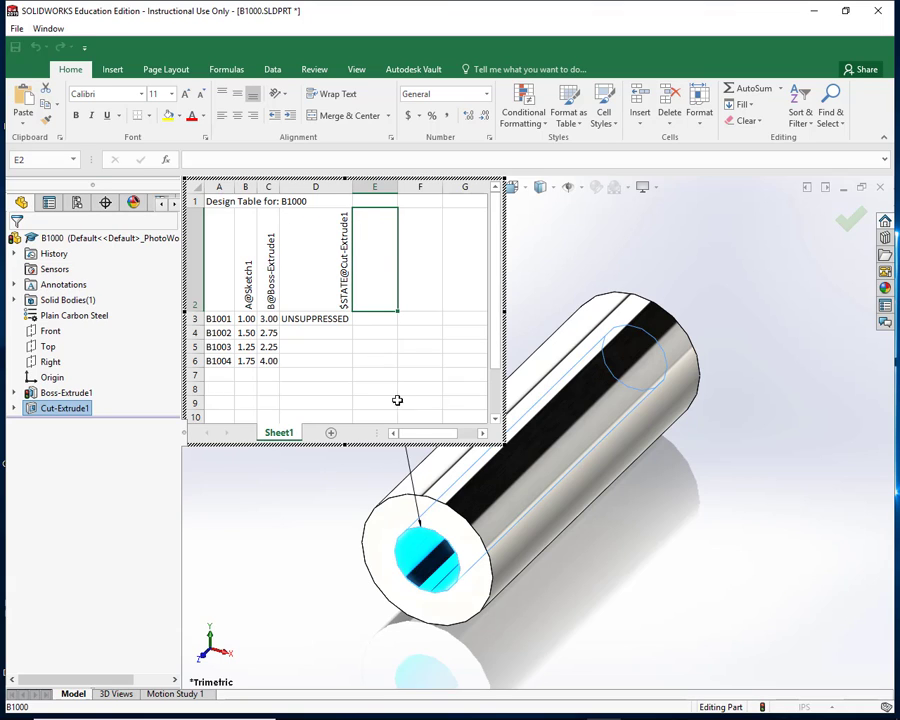
left_click(406, 453)
double_click(406, 455)
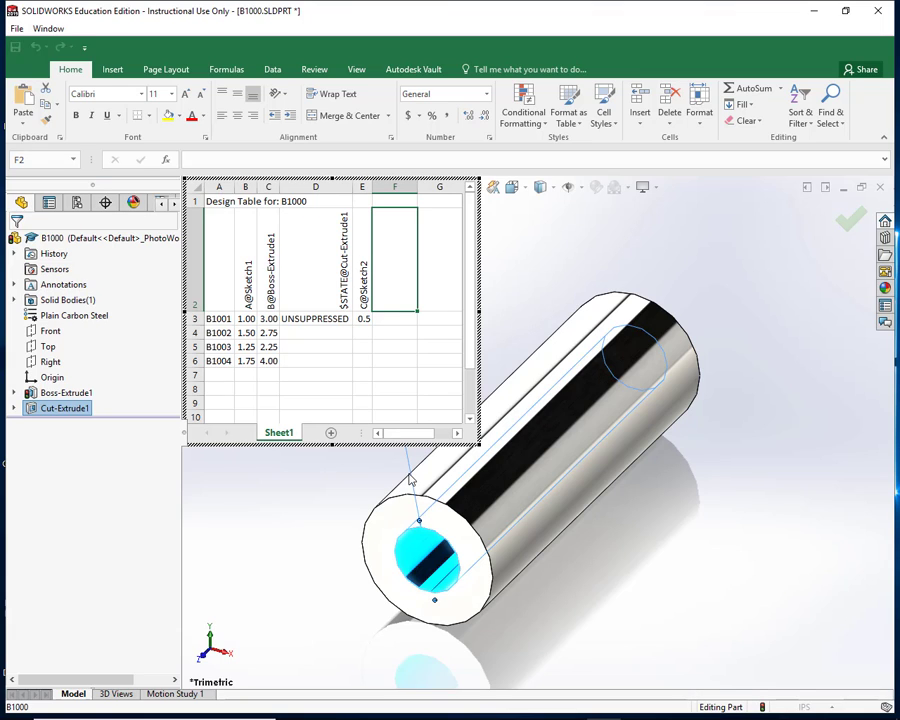
Fill in the C@Sketch2 hole diameters in the design table: 0.75 for B1002, 1 for B1003 and 1.125 for B1004
left_click(363, 329)
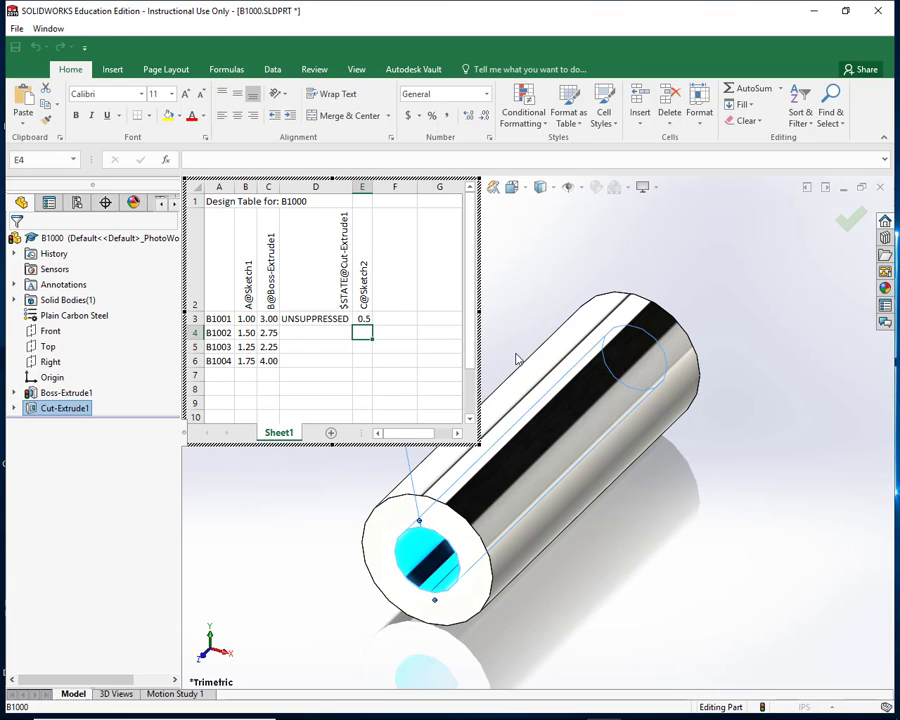
type(".7")
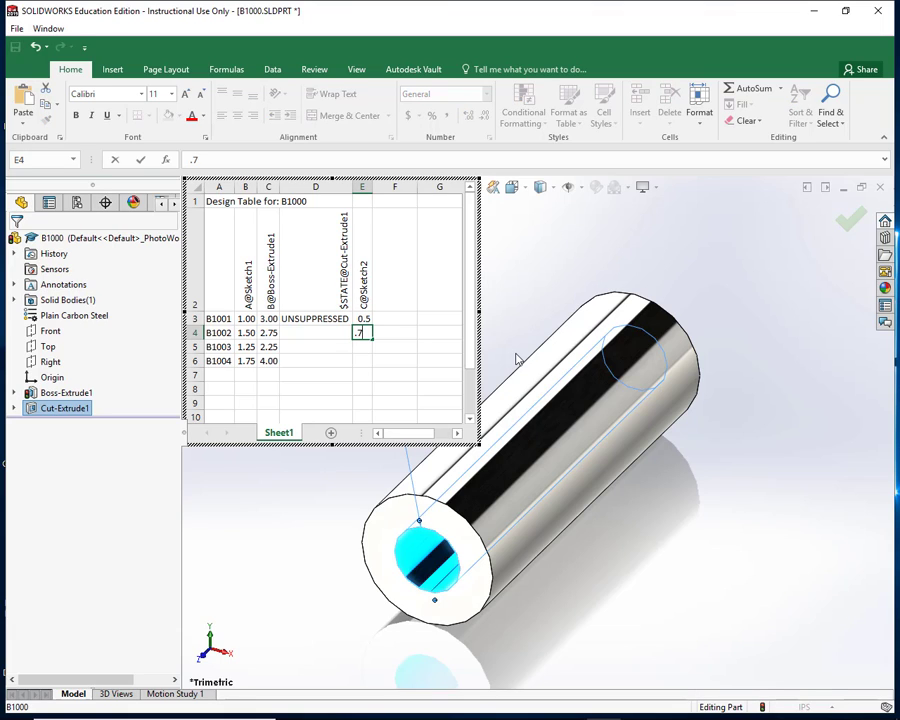
type("5")
key("Return")
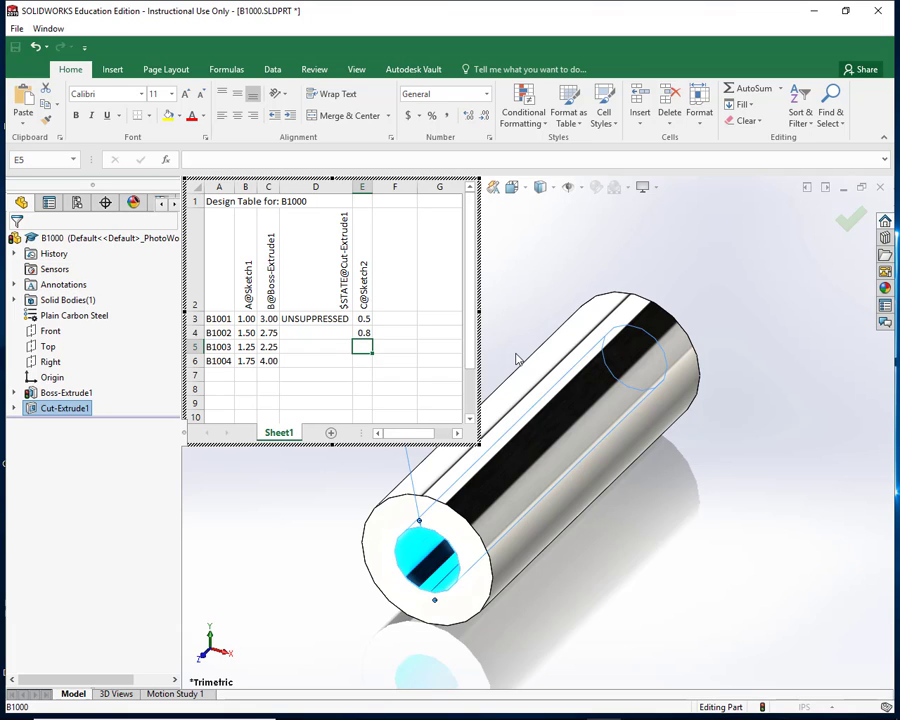
type("1")
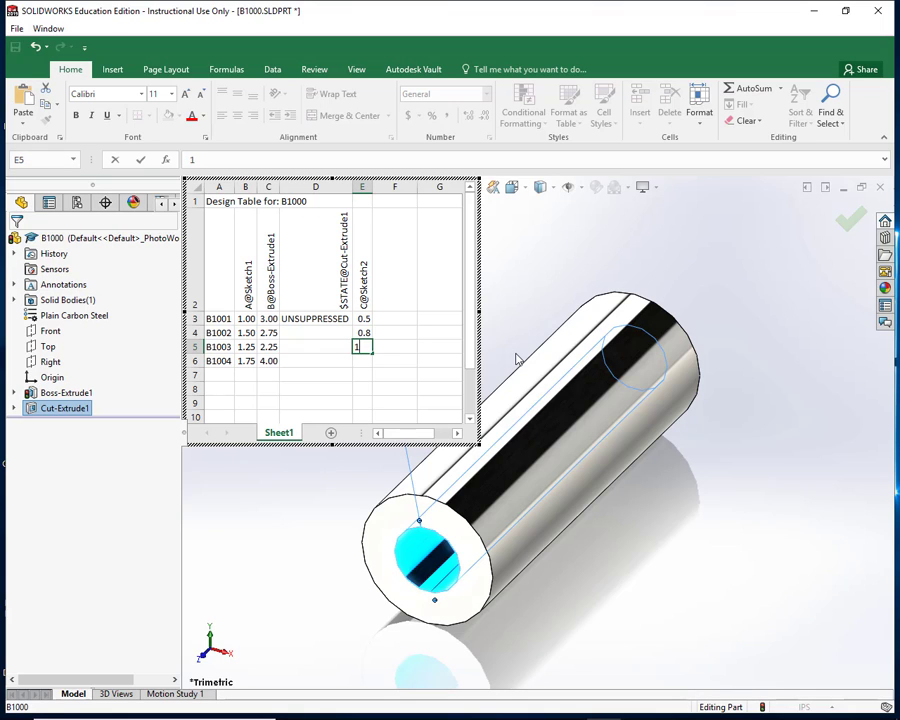
key("Return")
type("1.125")
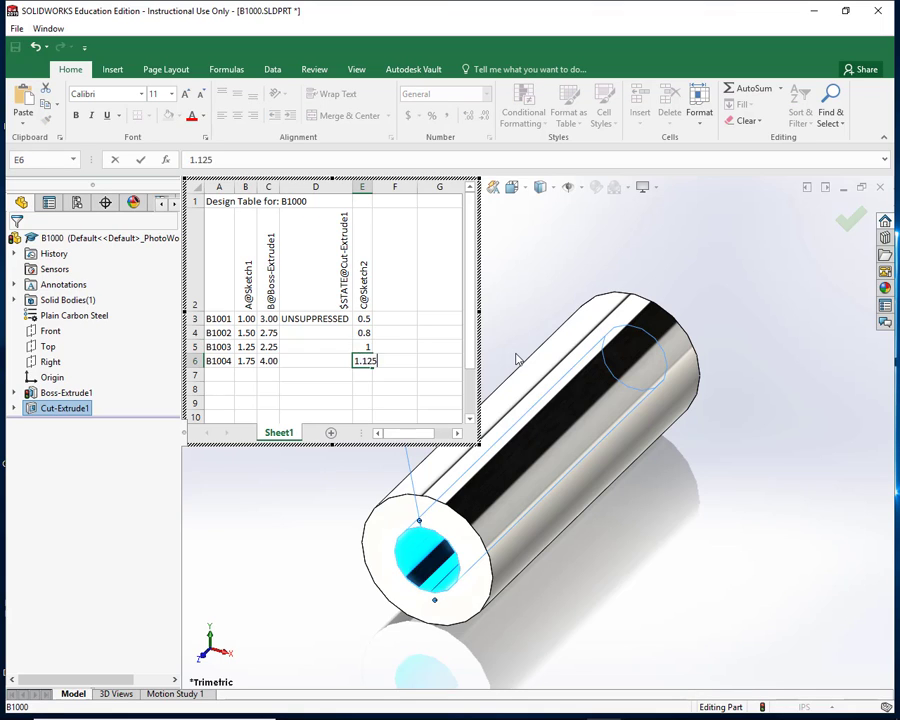
key("Return")
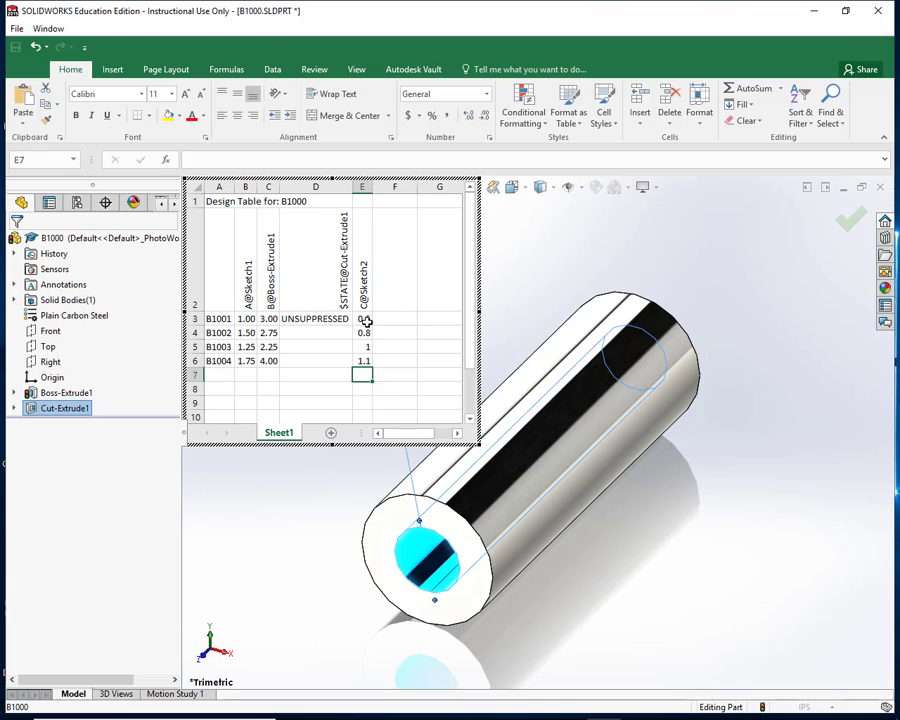
Format the four C@Sketch2 values to three decimal places and fit the column width to them
left_click_drag(362, 320, 366, 358)
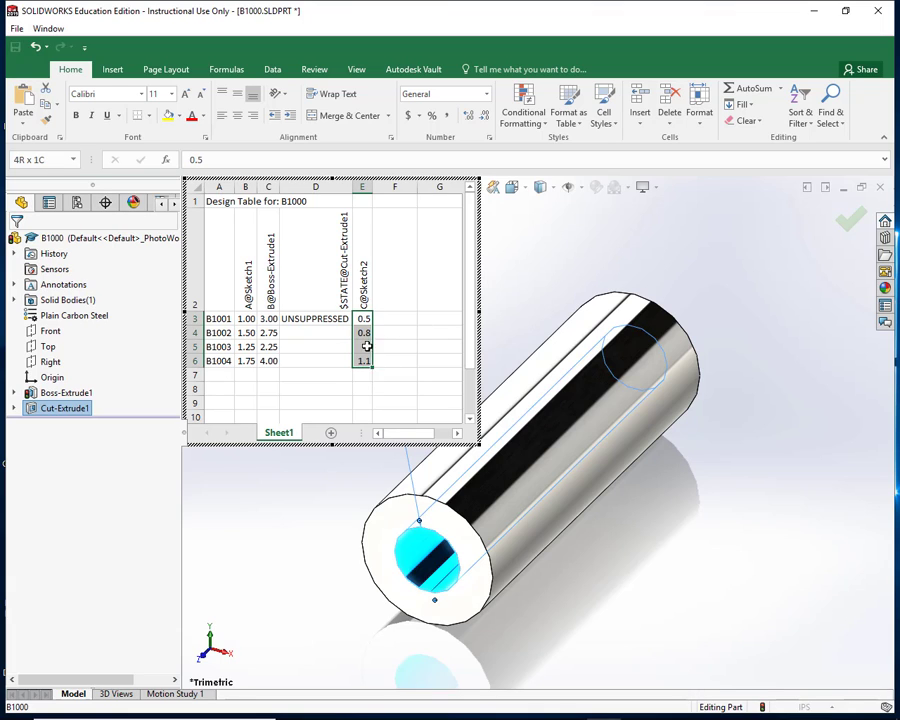
left_click(468, 116)
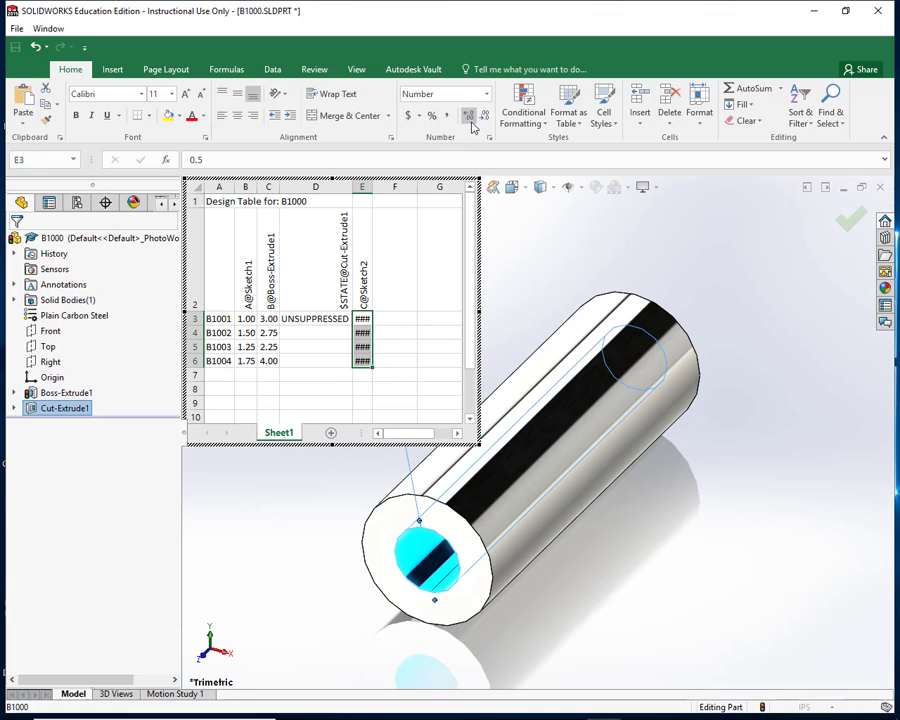
double_click(373, 185)
left_click(315, 388)
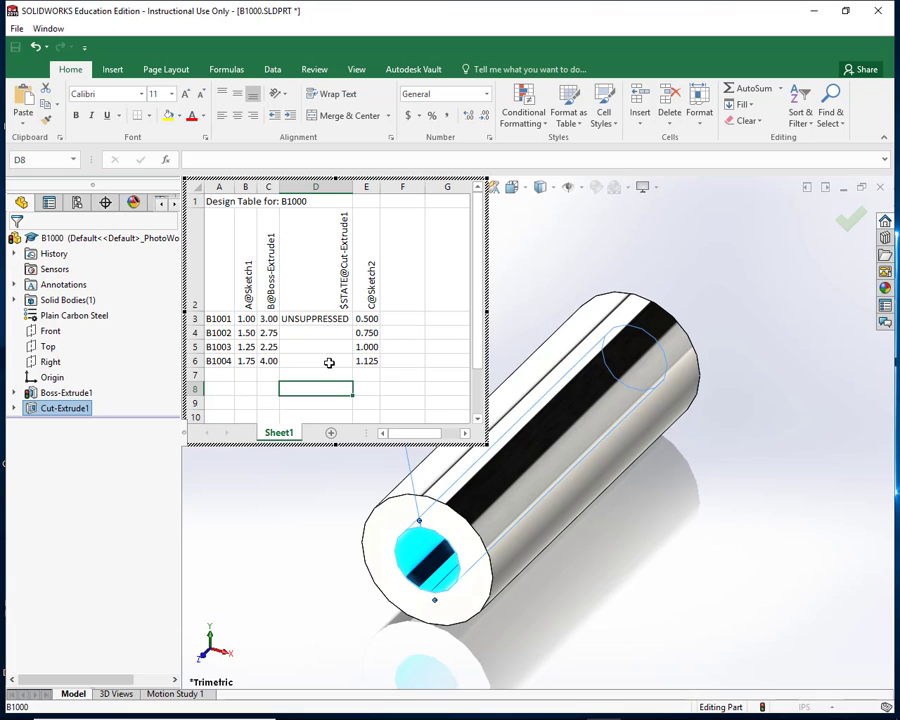
Set the Cut-Extrude1 state to UNSUPPRESSED for B1002 and B1003, and to s (suppressed) for B1004
left_click(329, 330)
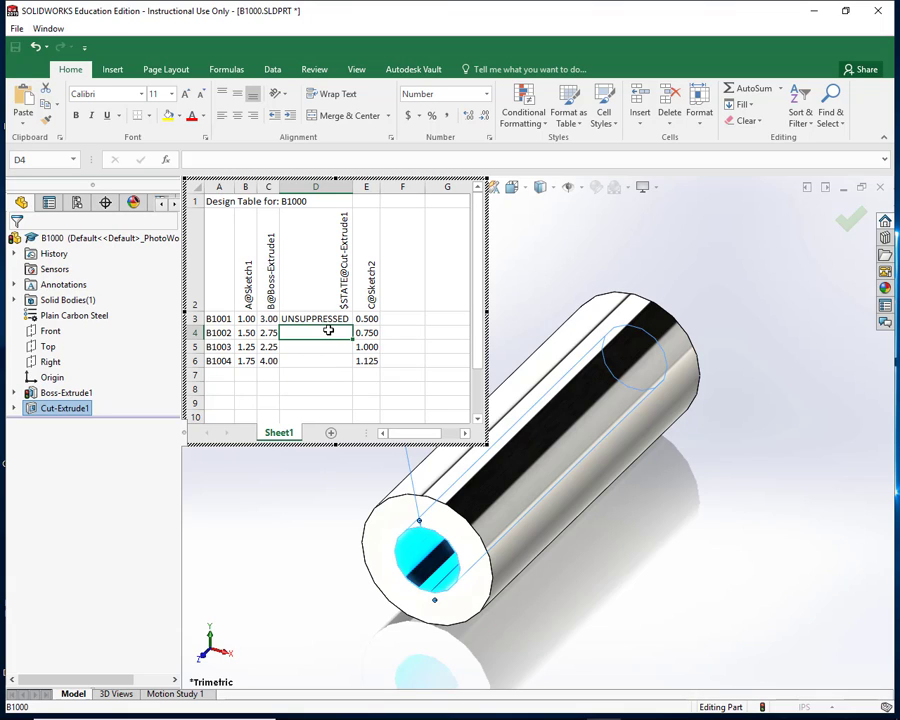
type("UNSUPPRESSED")
key("Return")
type("UNSUPPRESSED")
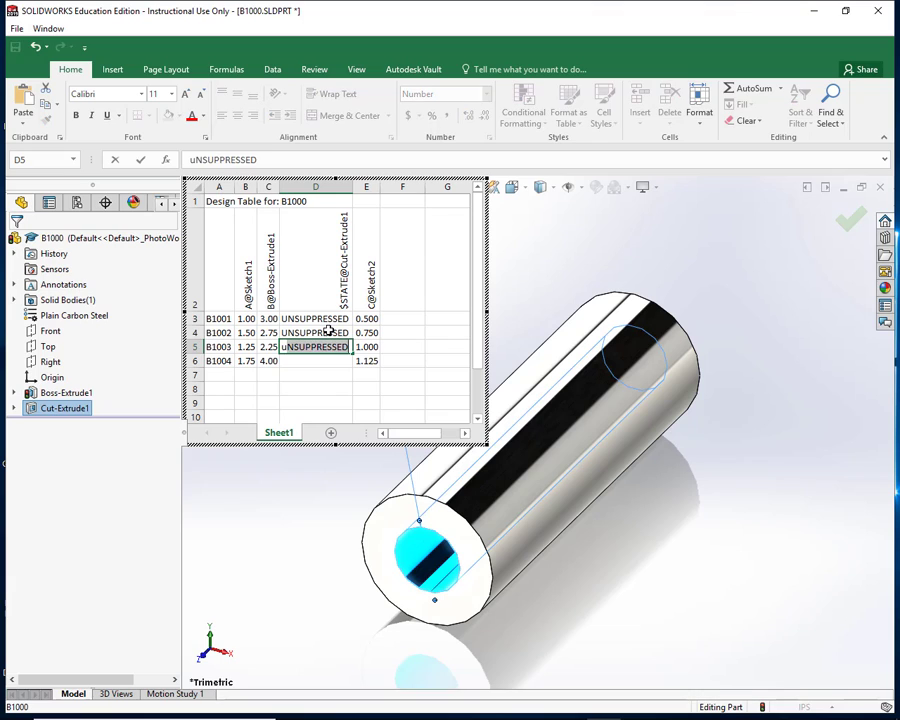
key("Return")
type("s")
key("Return")
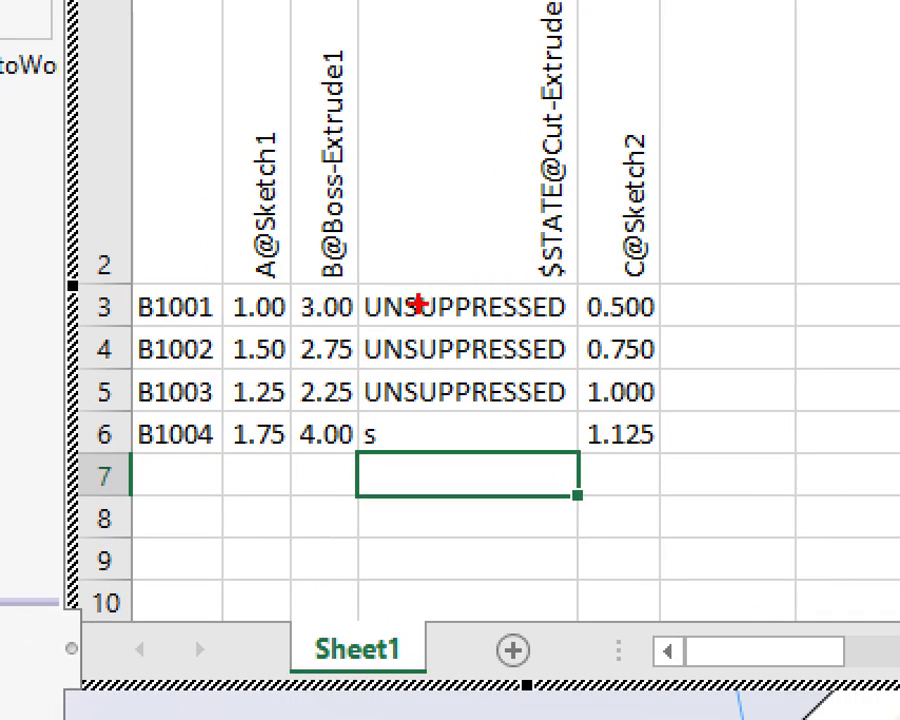
mouse_move(583, 271)
left_mouse_down()
mouse_move(527, 265)
mouse_move(312, 300)
mouse_move(337, 475)
mouse_move(586, 480)
mouse_move(578, 260)
left_mouse_up()
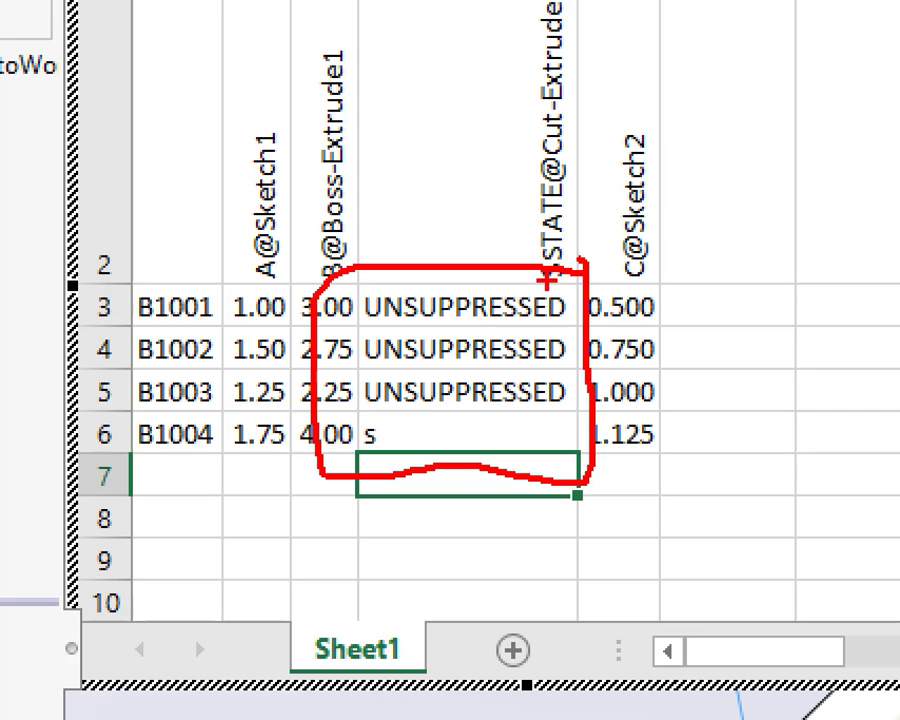
key("Escape")
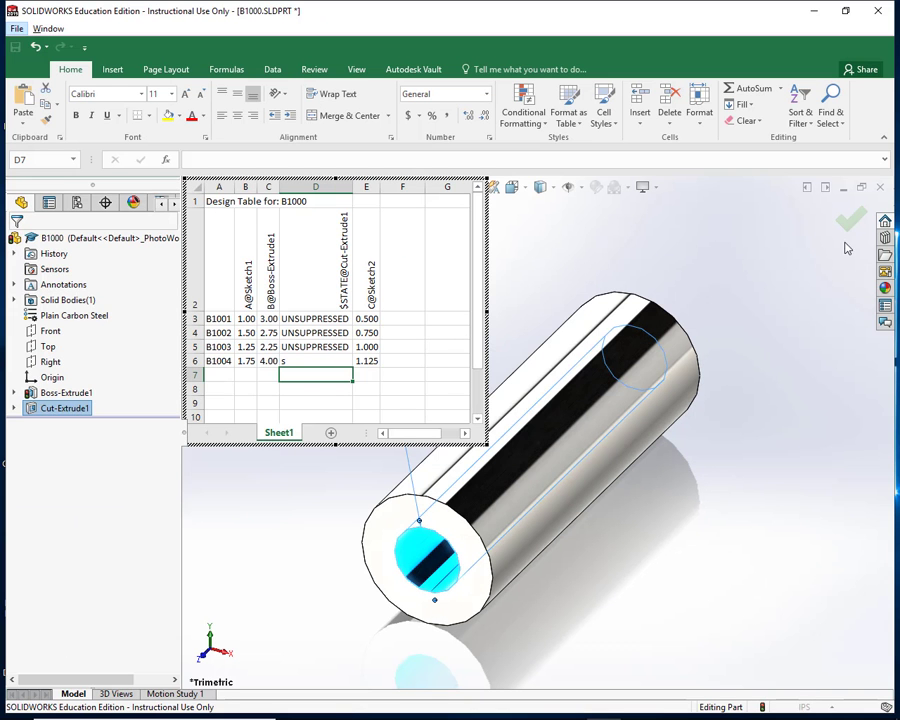
Apply the edited design table and activate configurations B1004, B1003, B1002 and B1001 in turn to check them, finishing on B1004
left_click(845, 226)
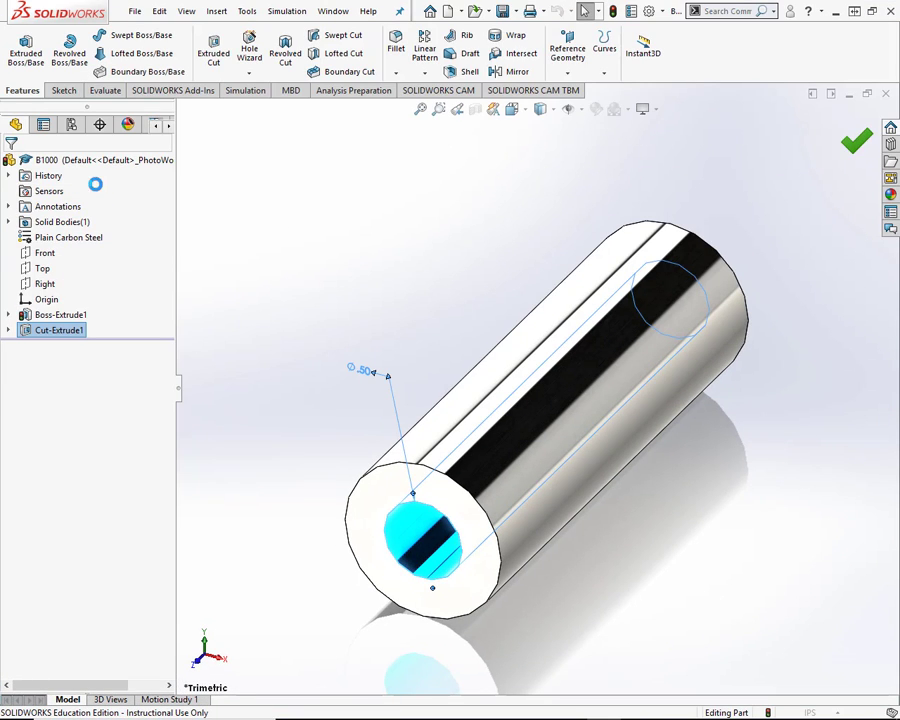
left_click(71, 124)
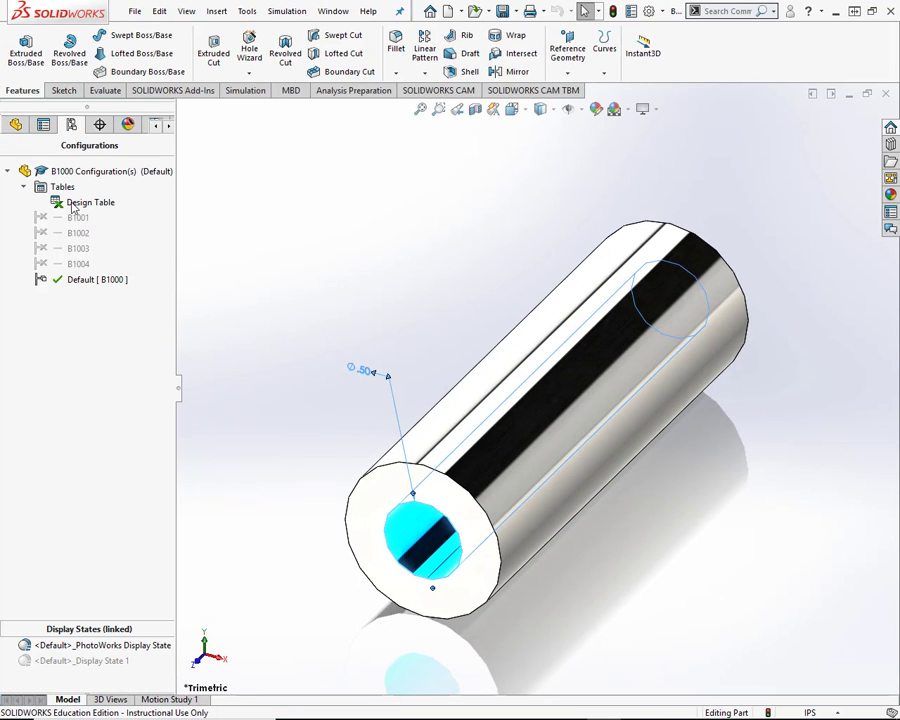
double_click(45, 263)
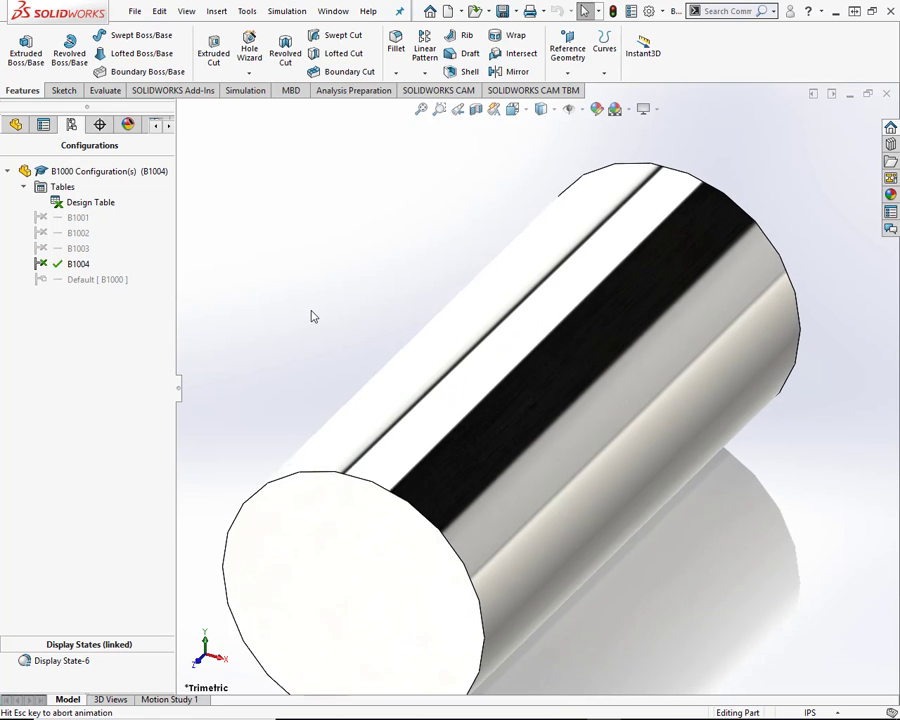
double_click(66, 247)
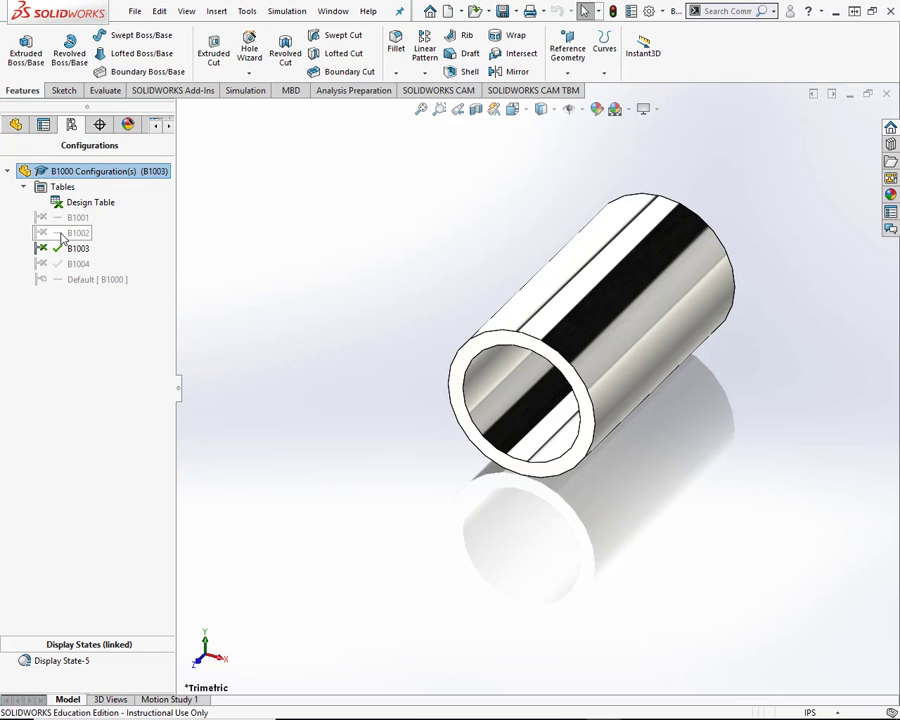
double_click(66, 233)
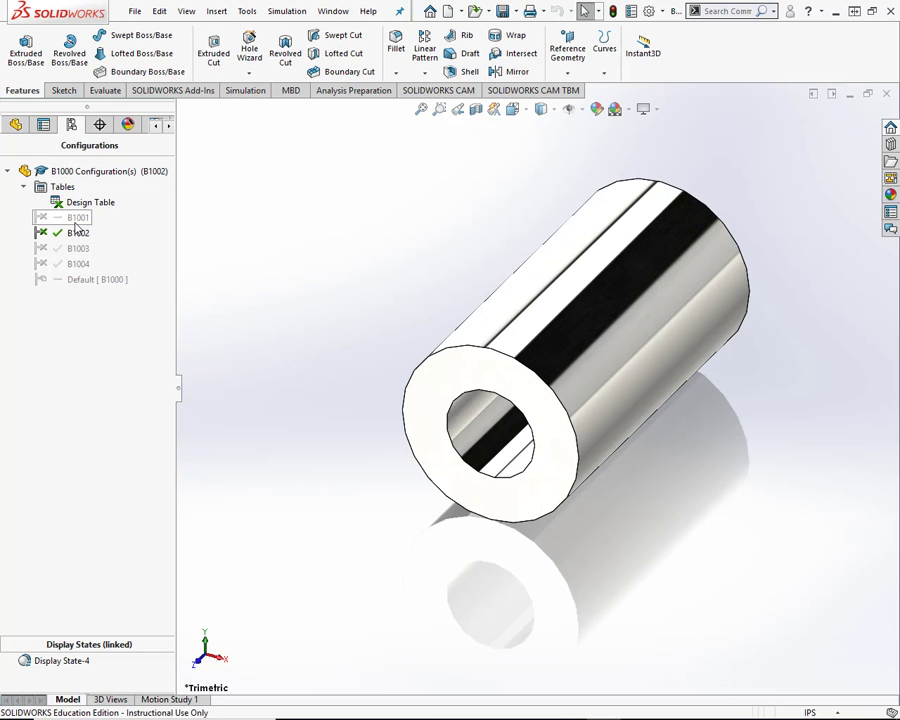
double_click(75, 218)
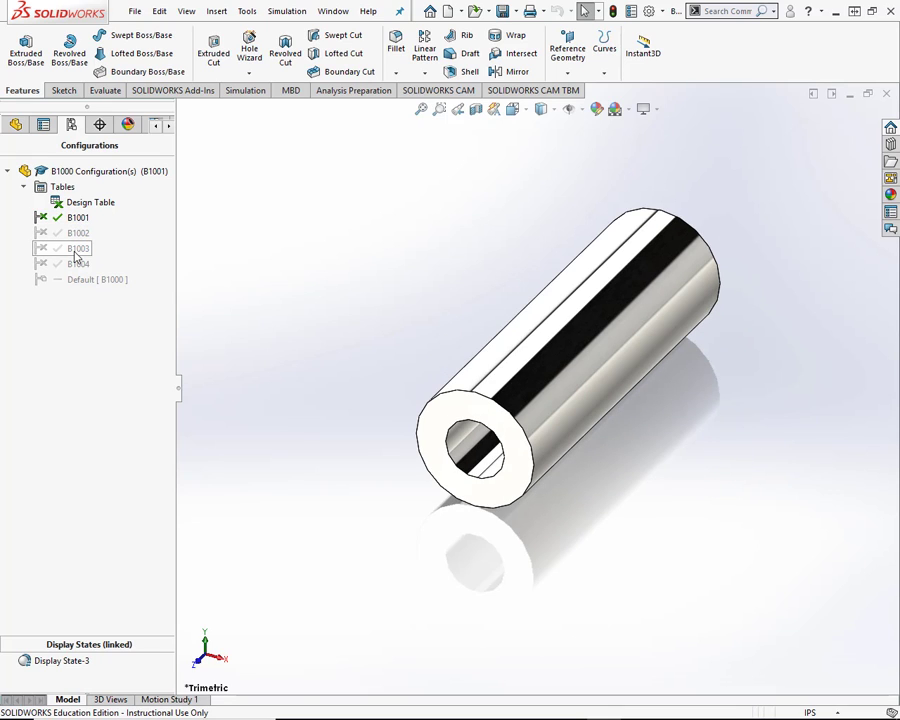
double_click(75, 261)
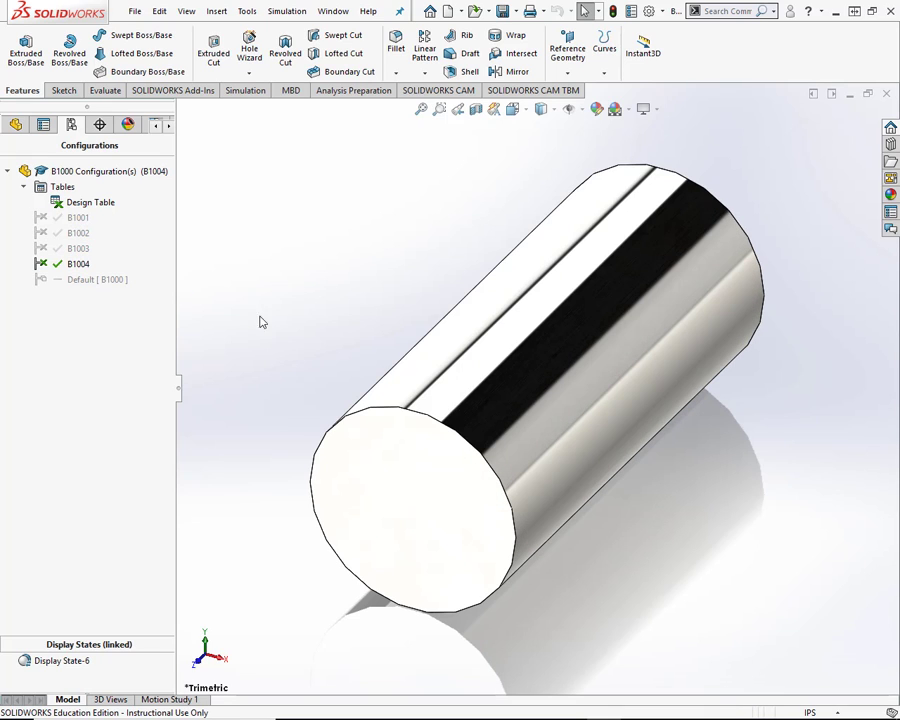